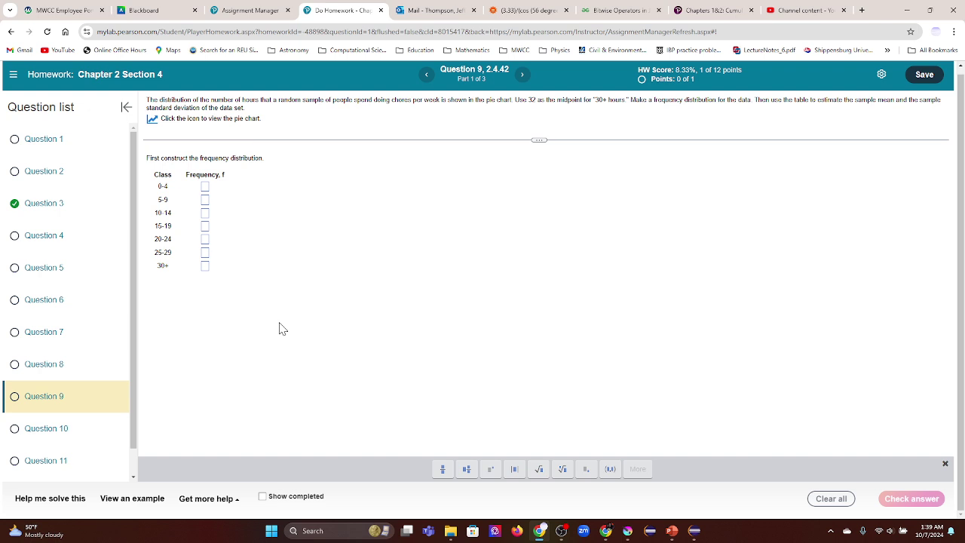
Show the question's Weekly Chore Hours pie chart, and create a blank workbook in a maximized Excel window.
click(152, 119)
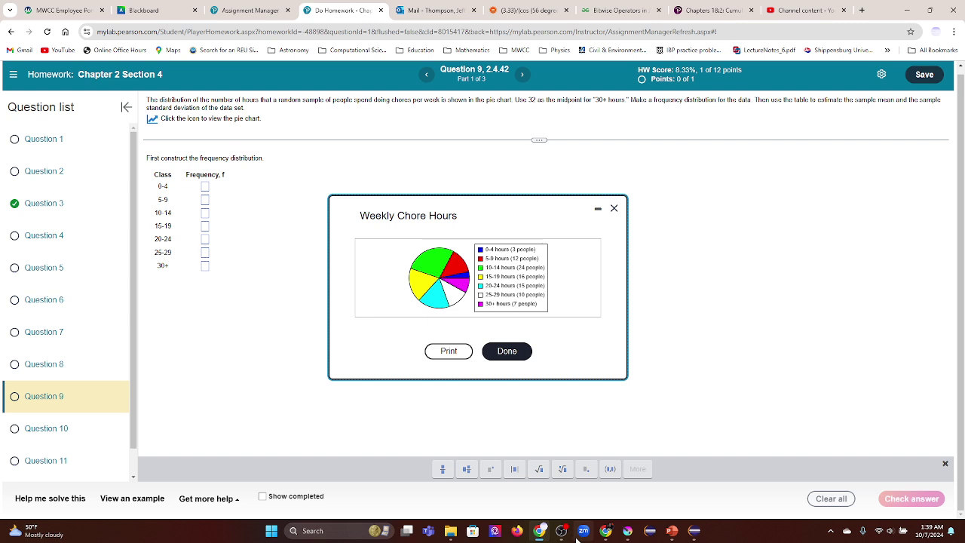
click(272, 531)
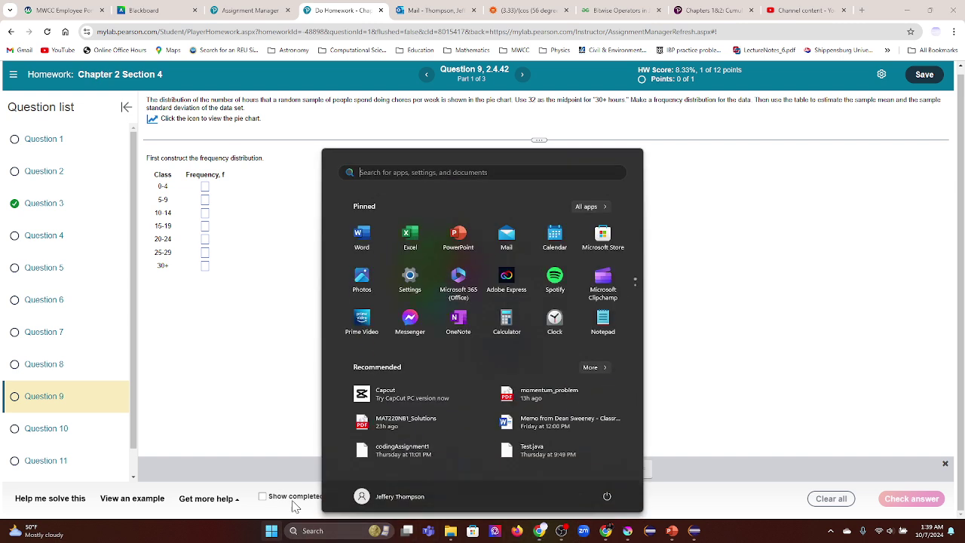
click(410, 241)
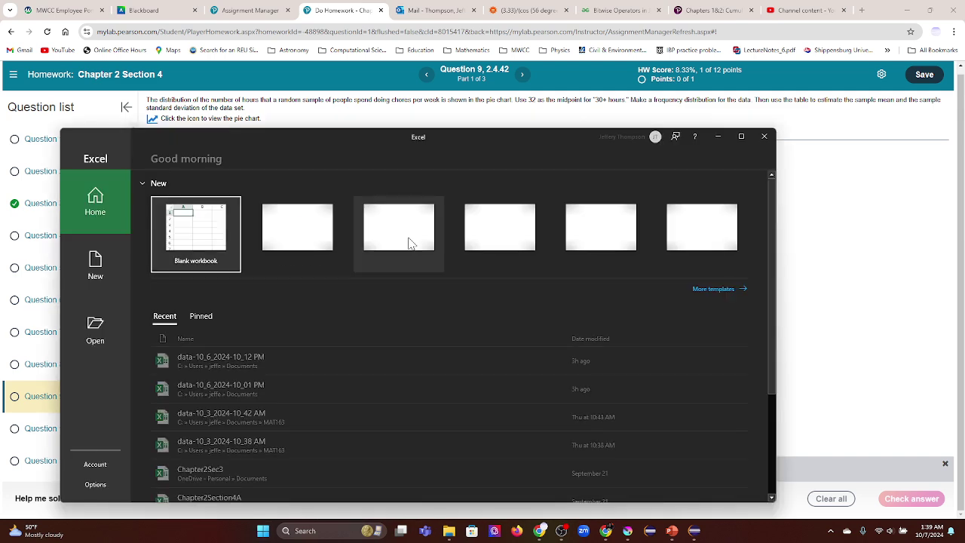
click(208, 245)
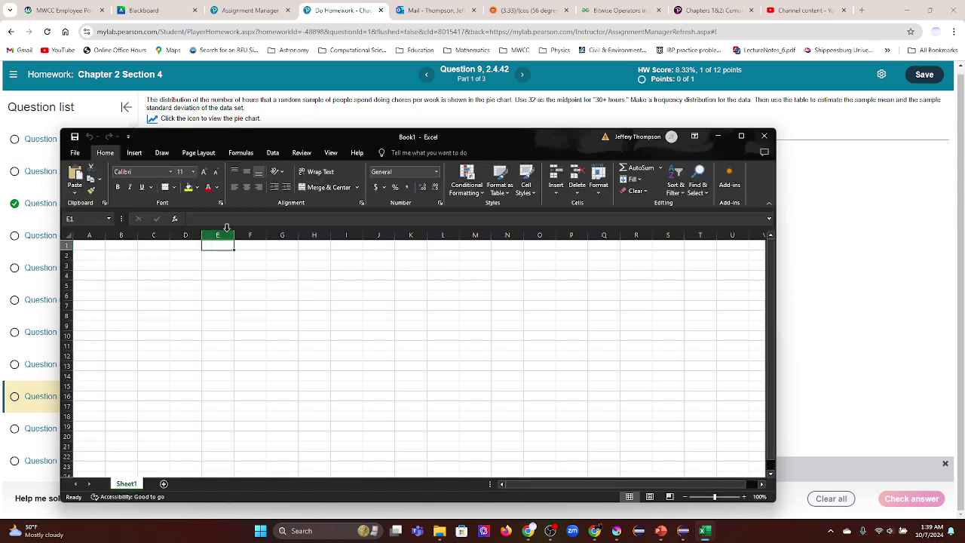
click(742, 137)
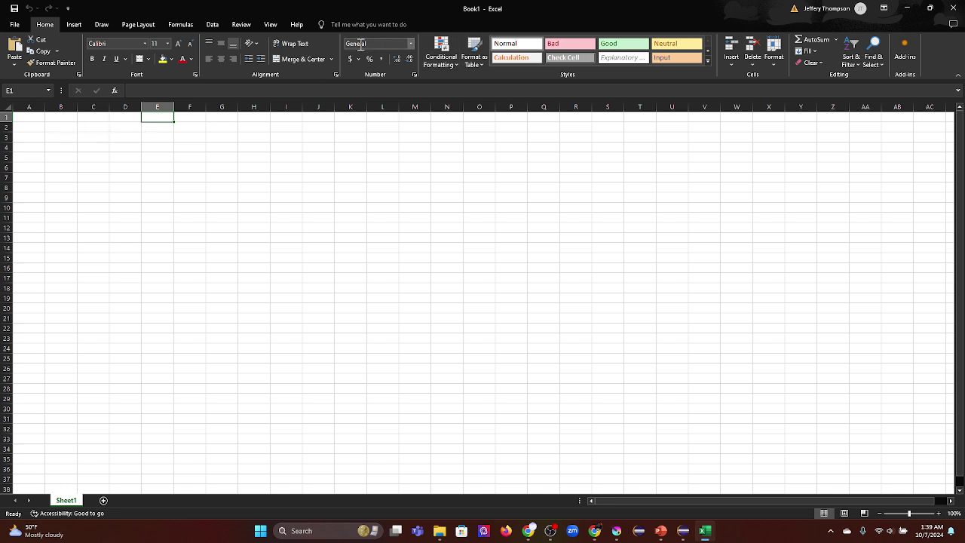
Set the worksheet's zoom magnification to 200%.
click(270, 25)
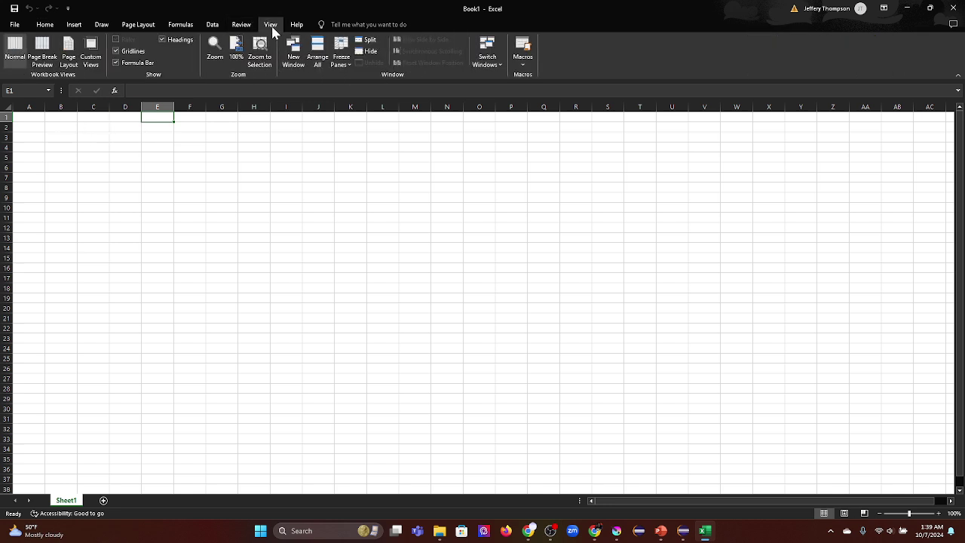
click(215, 47)
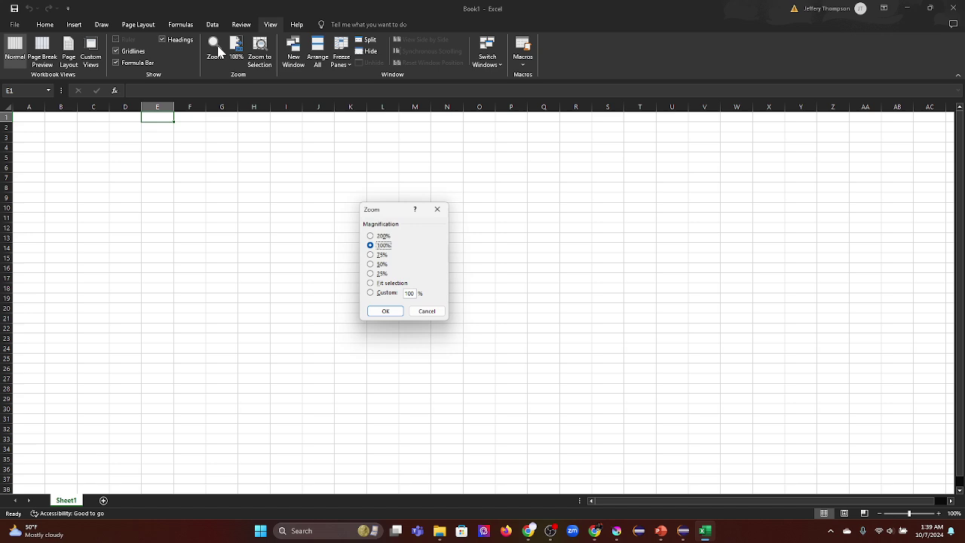
click(370, 236)
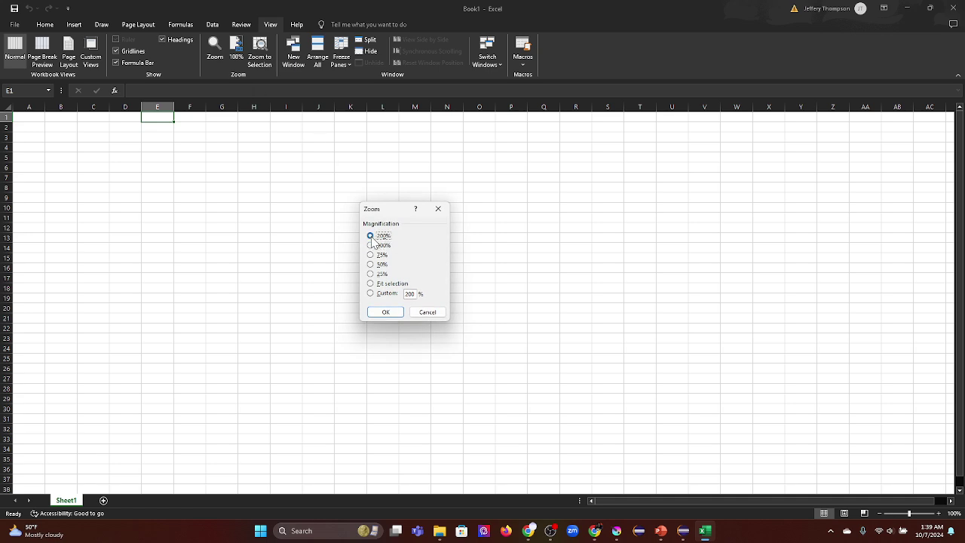
click(390, 310)
Enter the column headers L.C., U.C. and MP in cells A1 to C1.
click(53, 136)
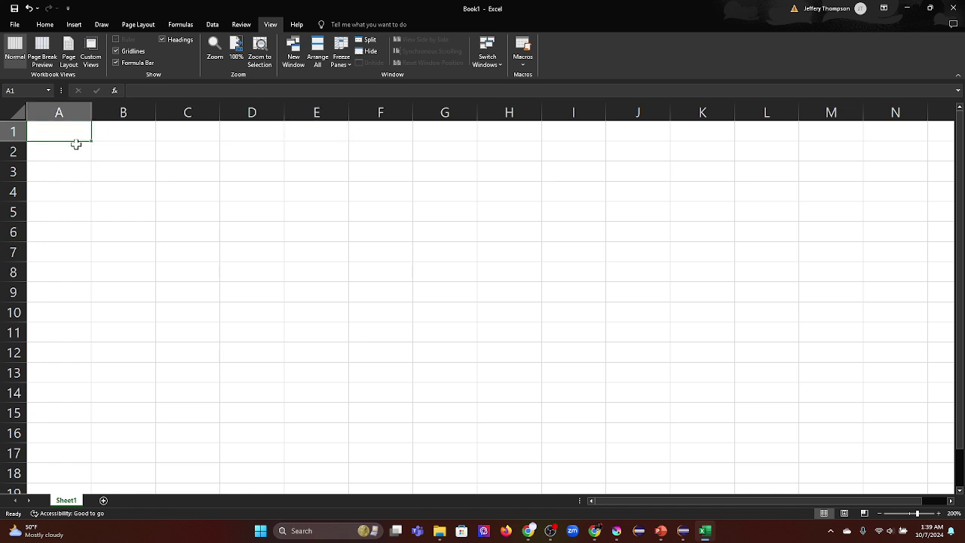
text(Lo)
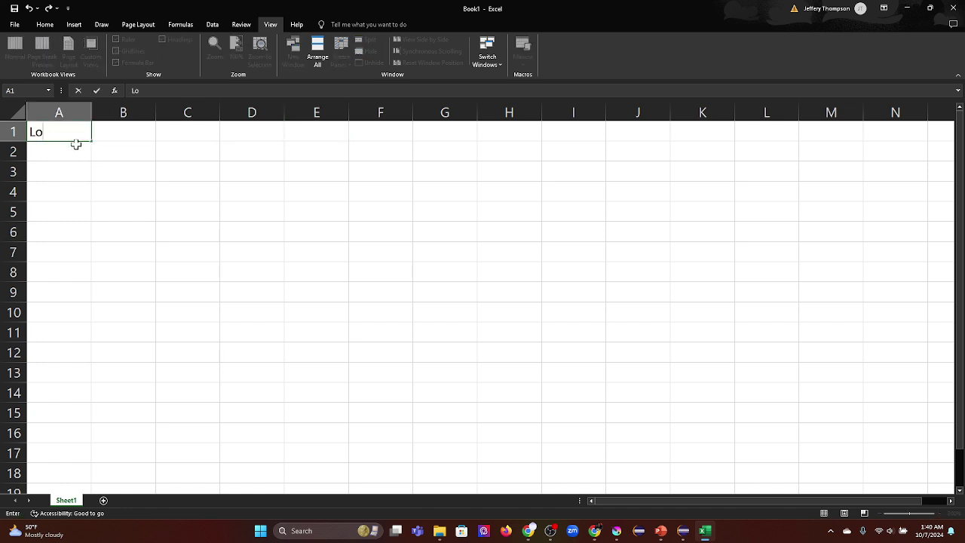
text(we)
key(BackSpace)
key(BackSpace)
key(BackSpace)
text(.C)
key(Tab)
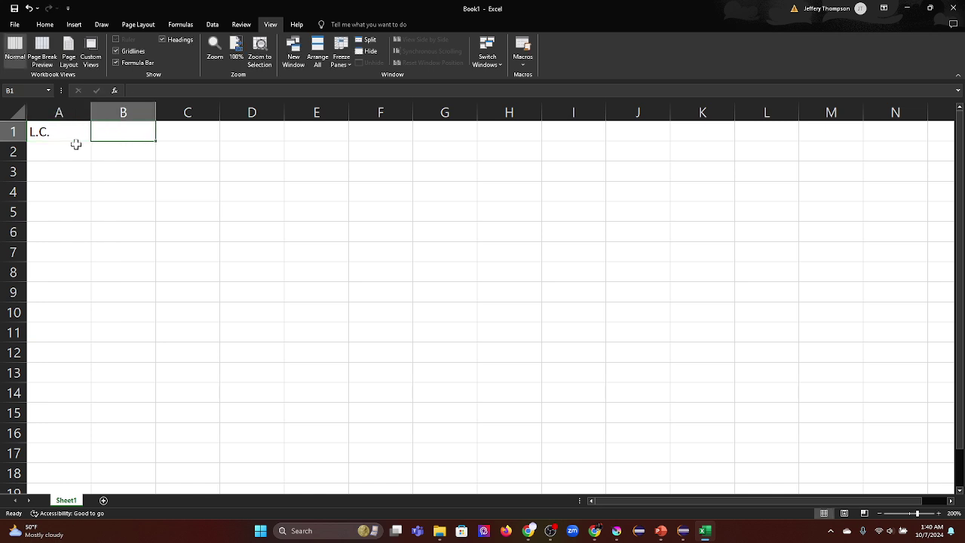
text(U)
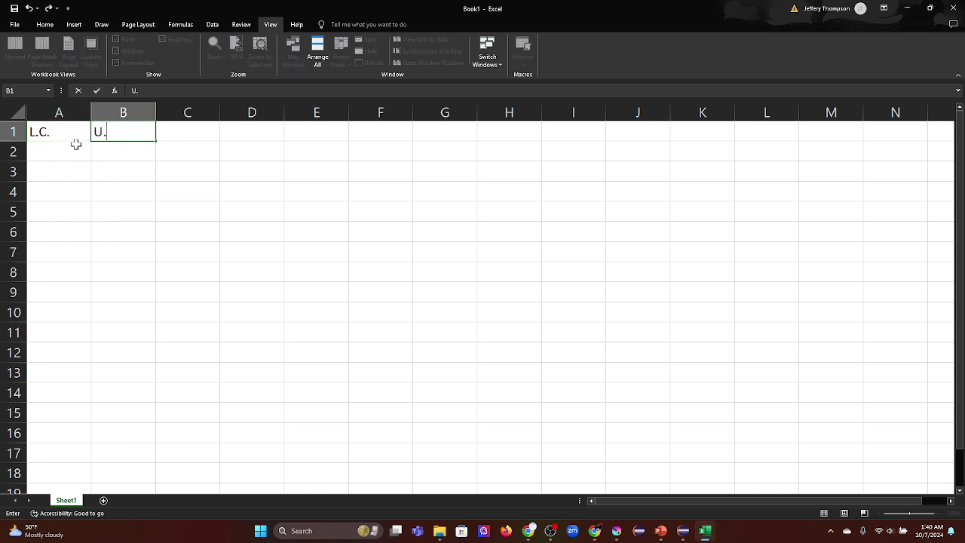
text(.C.)
key(Tab)
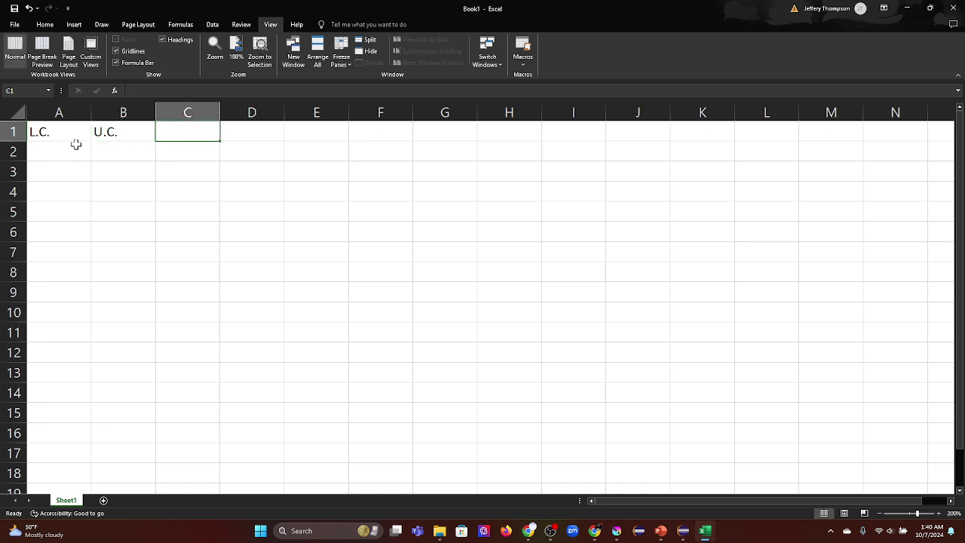
text(MP)
key(Return)
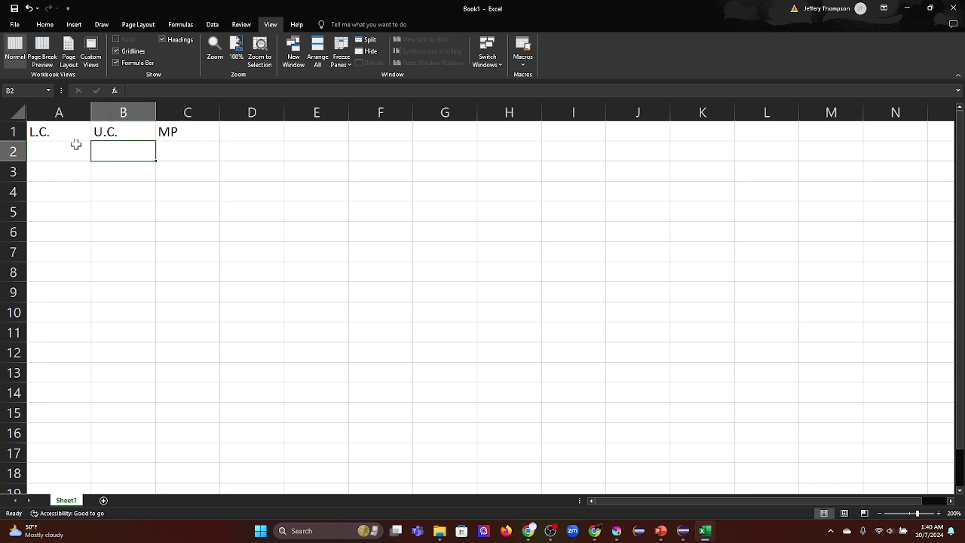
Enter the lower class limits 0, 5, 10, 15, 20, 25 and 30 in cells A2 to A8.
text(0)
key(Return)
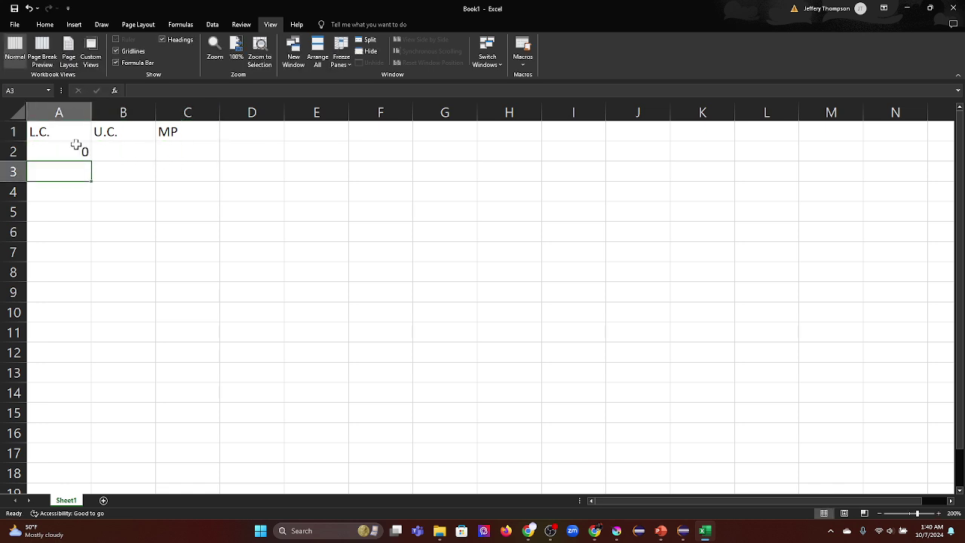
text(5)
key(Return)
text(10)
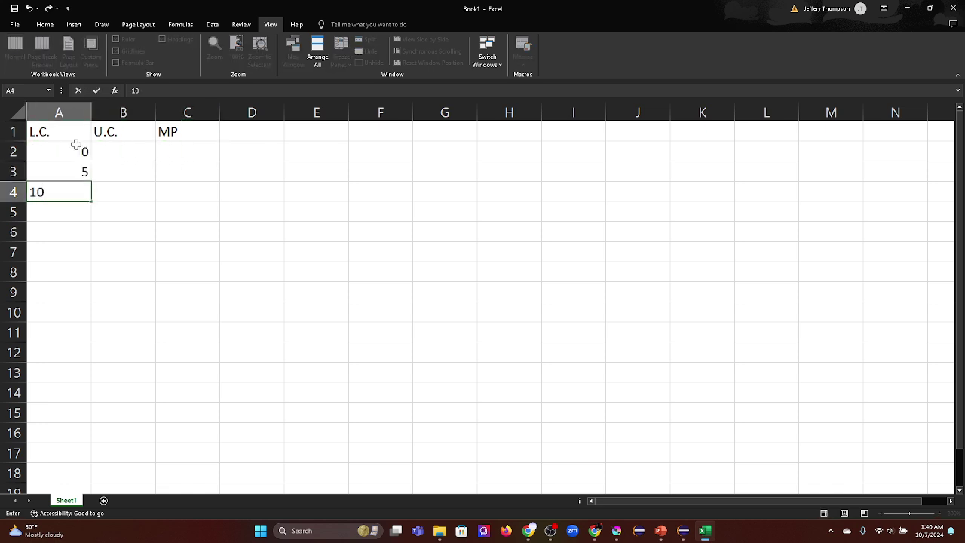
key(Return)
text(15)
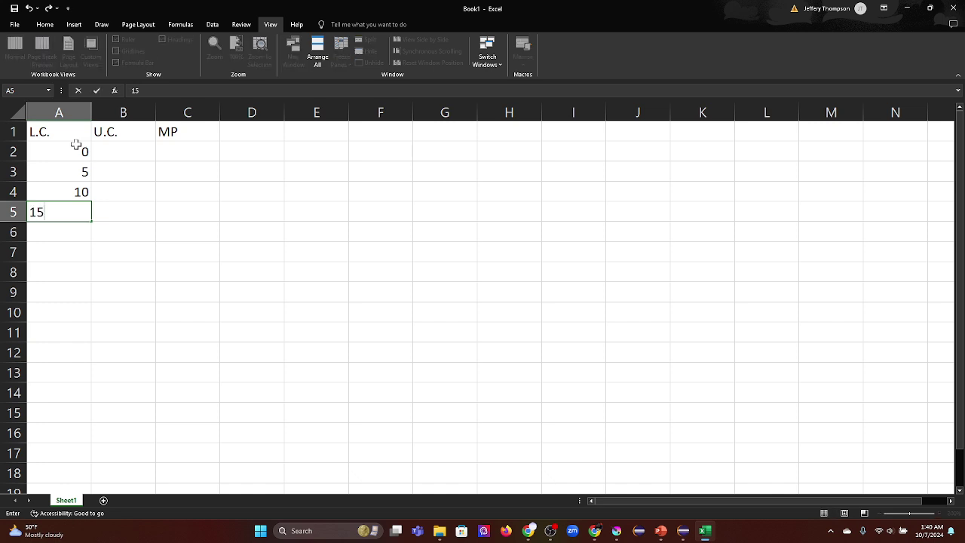
key(Return)
text(20)
key(Return)
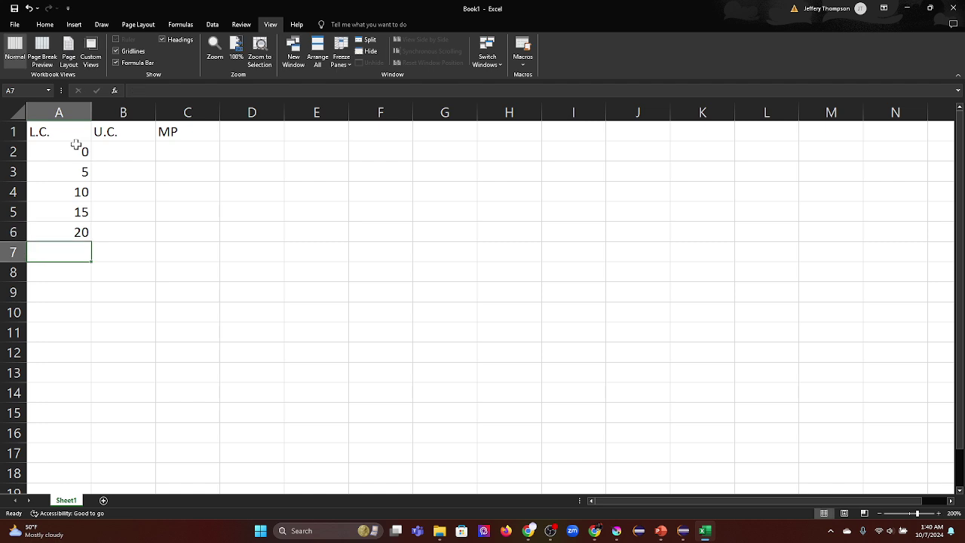
text(25)
key(Return)
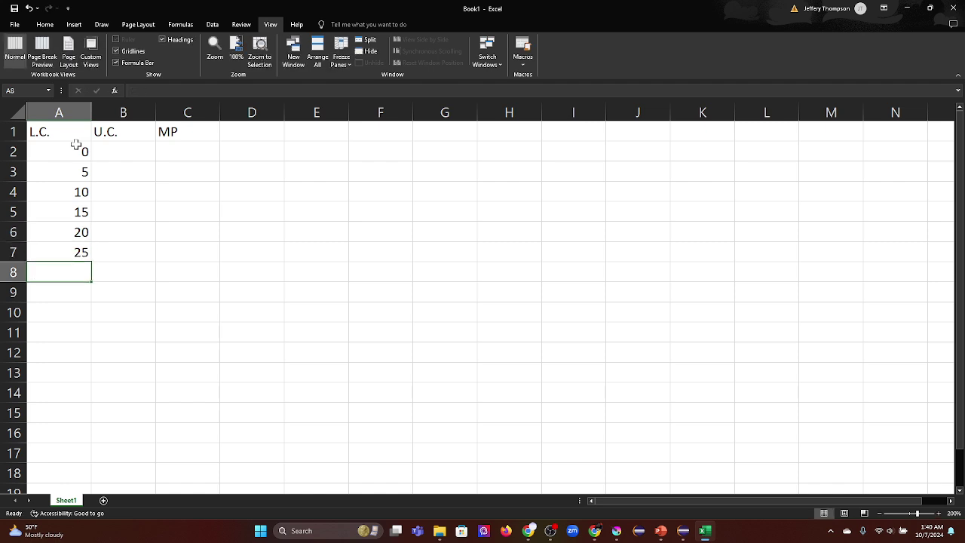
text(30)
key(Tab)
Enter the upper class limits 4, 9, 14, 19, 24 and 29 in cells B2 to B7.
key(Up)
key(Up)
key(Up)
key(Up)
key(Up)
key(Up)
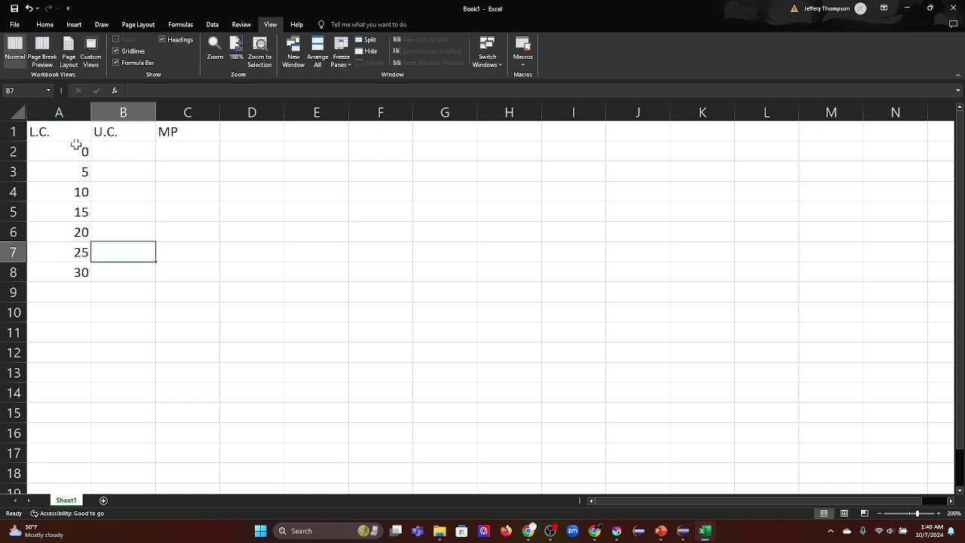
text(4)
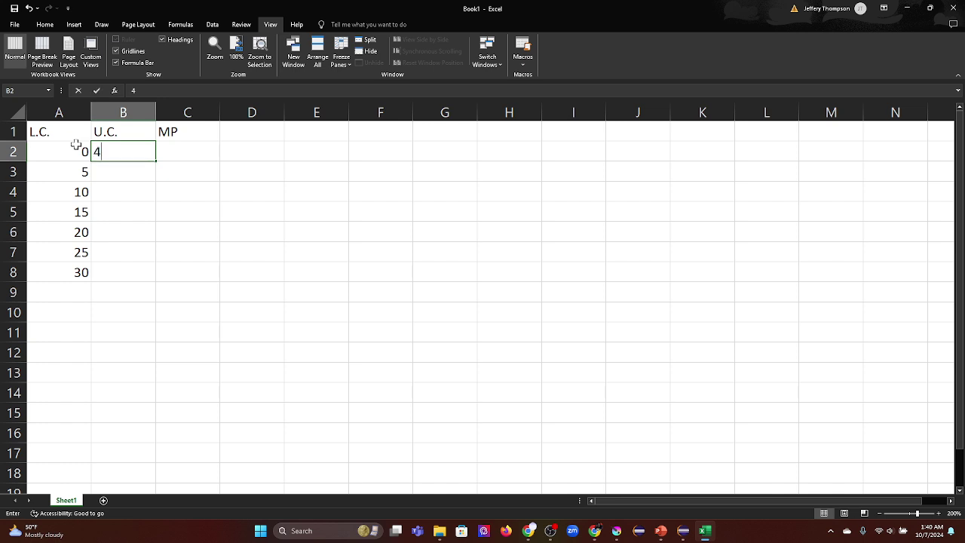
key(Return)
text(9)
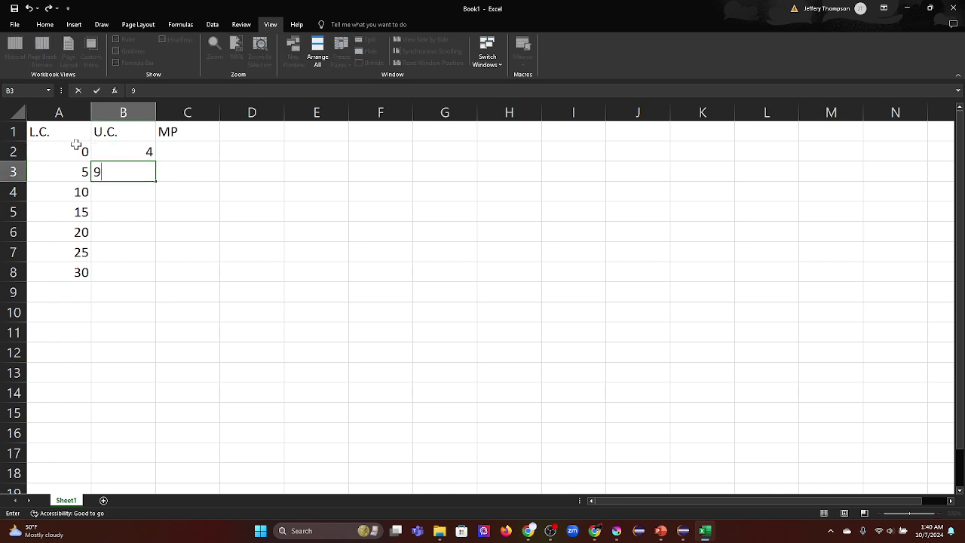
key(Return)
text(14)
key(Return)
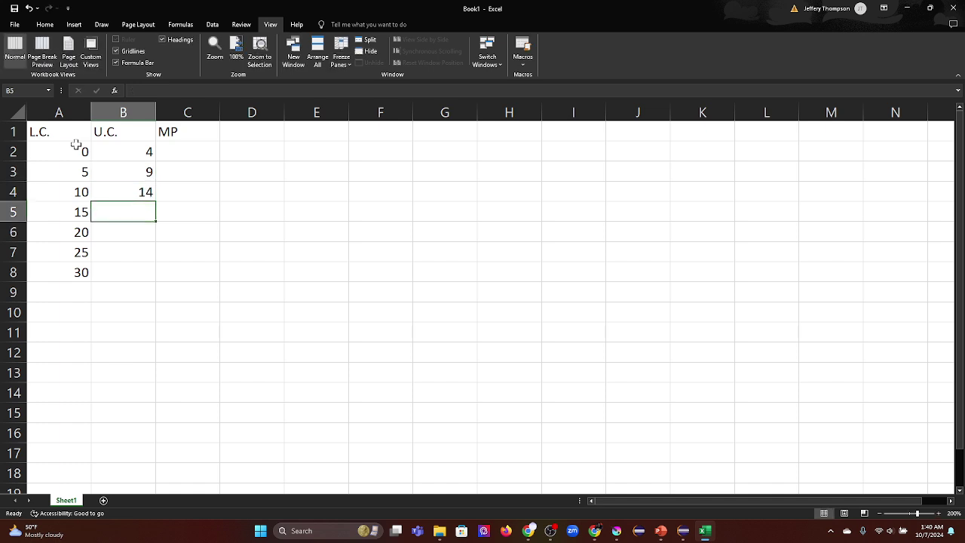
text(19)
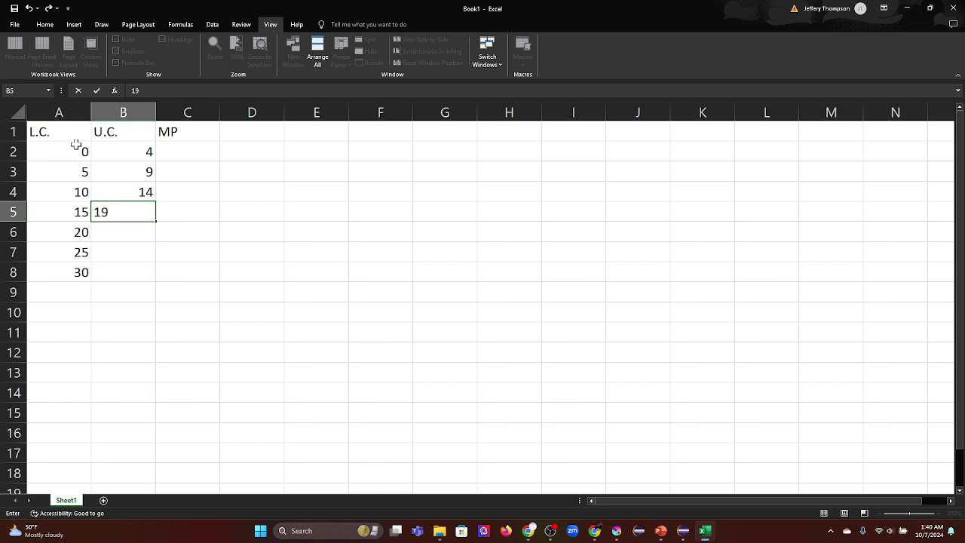
key(Return)
text(2)
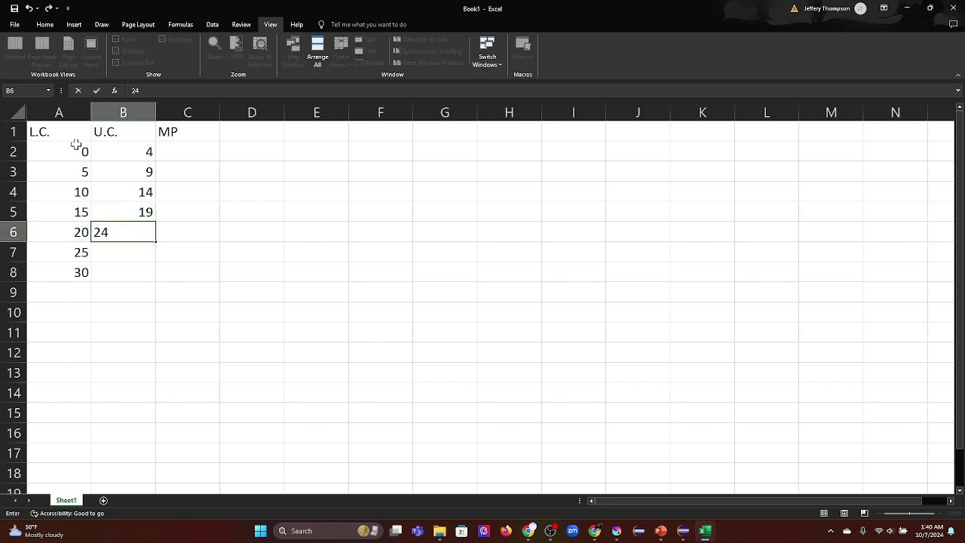
text(4)
key(Return)
text(29)
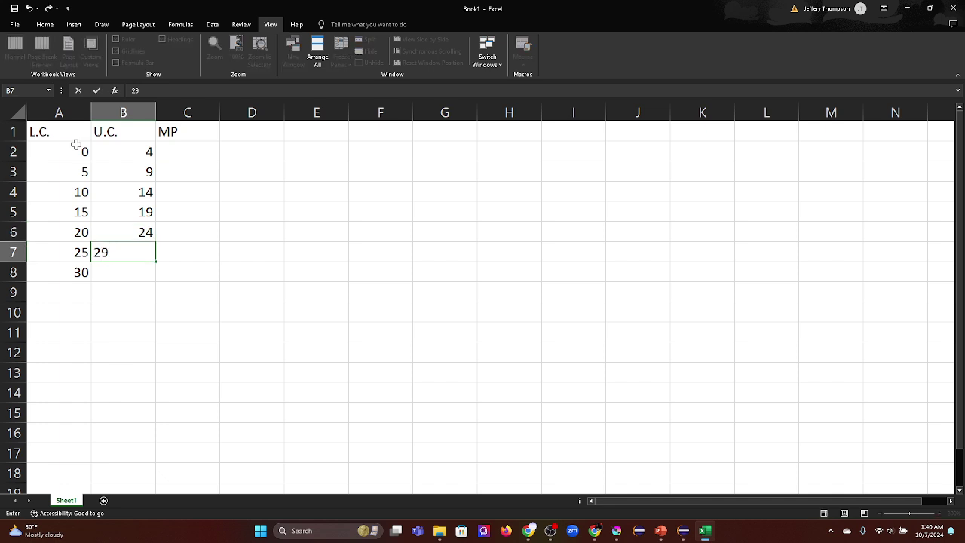
key(Right)
Calculate the first class midpoint in cell C2 with the formula =(A2+B2)/2.
key(Right)
key(Left)
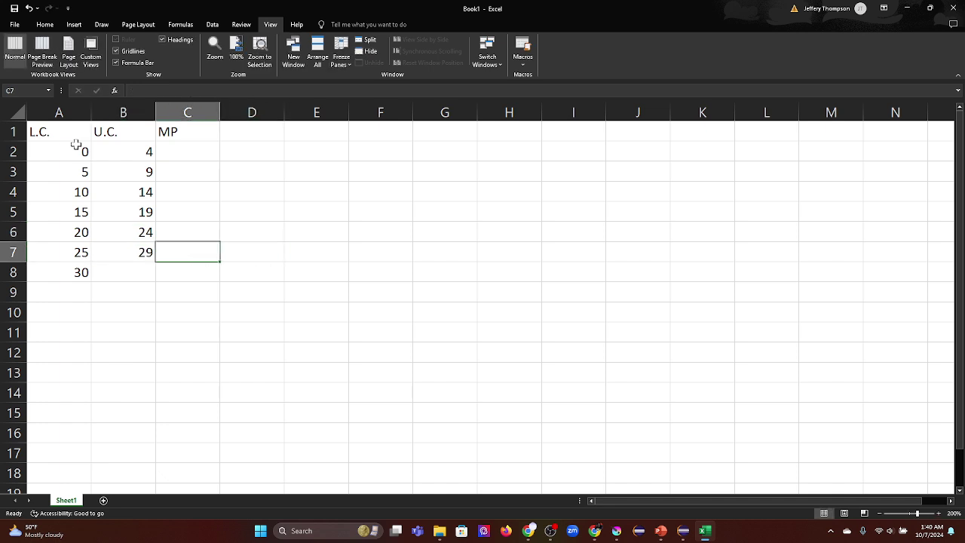
key(Up)
key(Up)
key(Up)
key(Up)
key(Up)
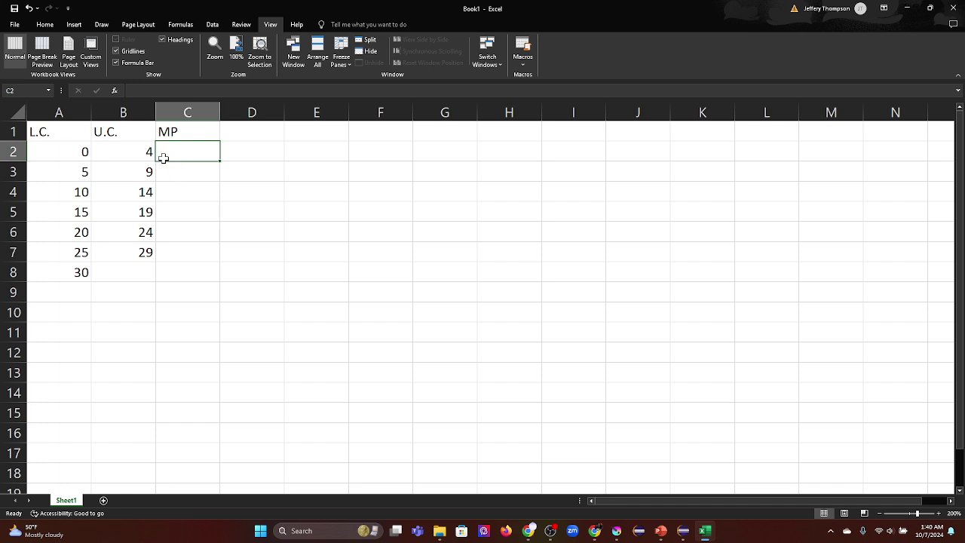
text(=)
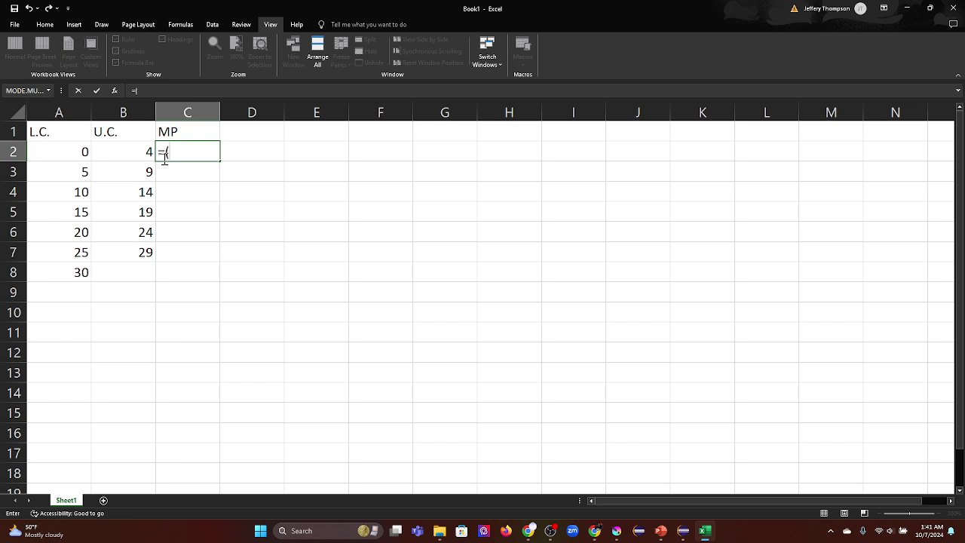
text((A)
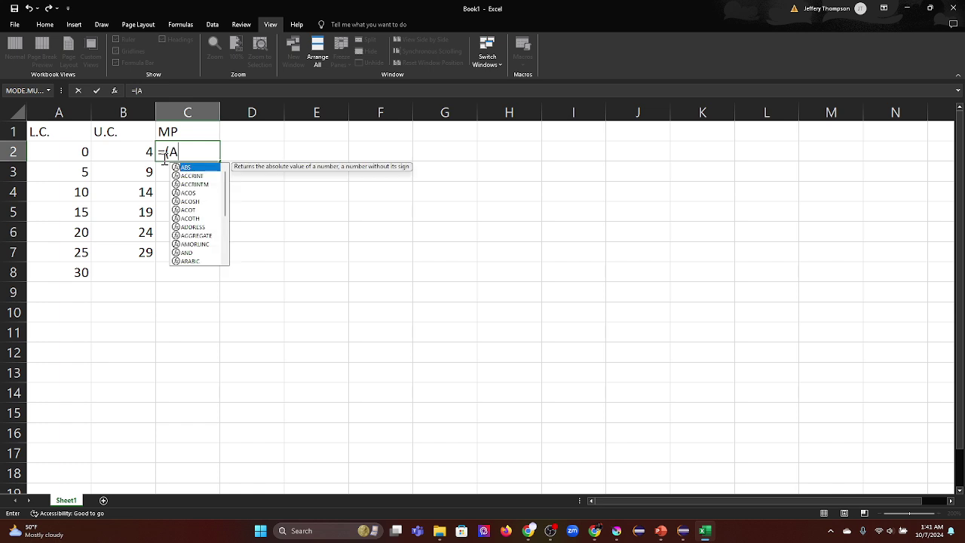
text(2+)
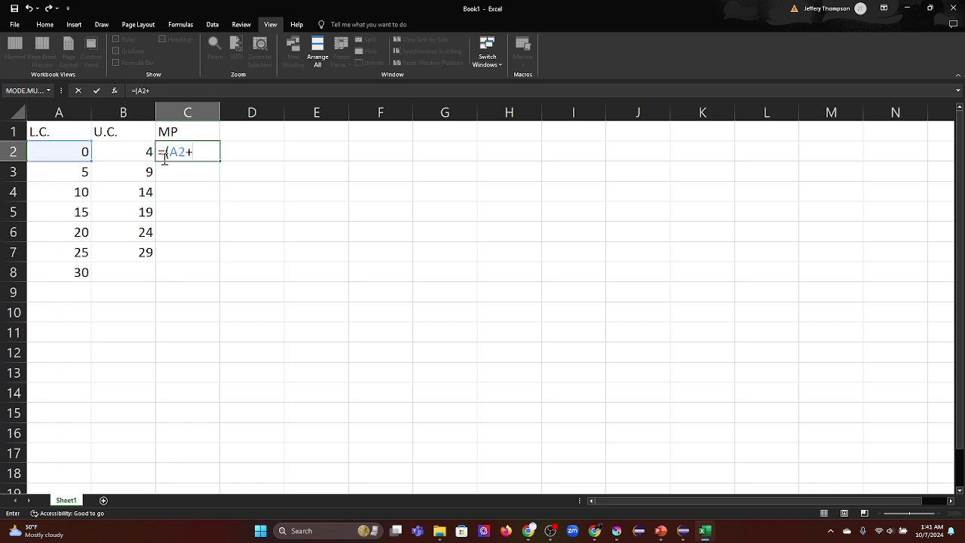
text(B2))
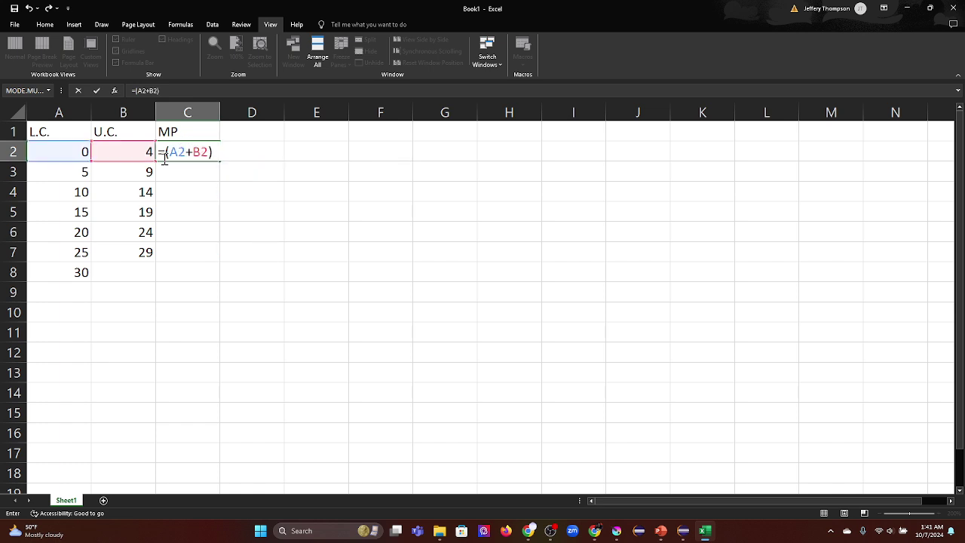
text(/2)
key(Return)
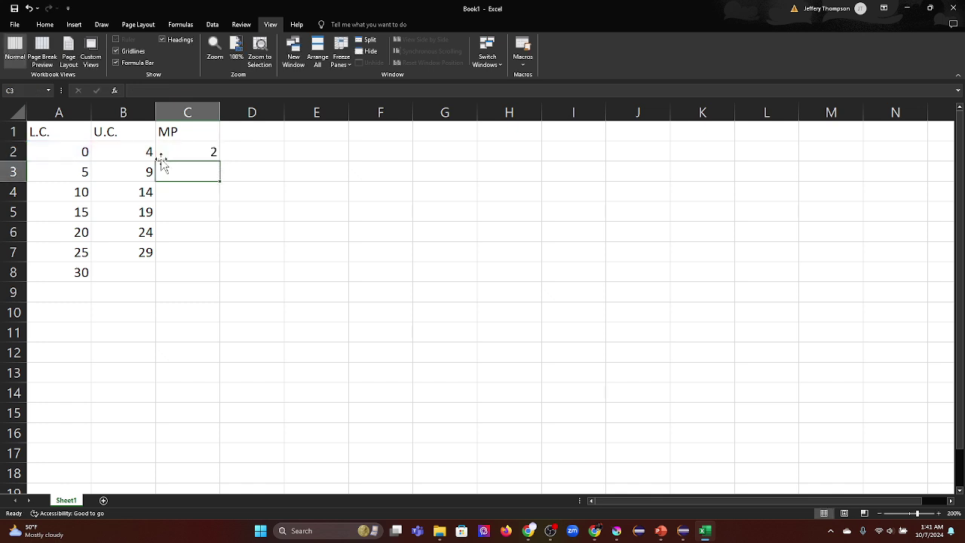
Fill the midpoint formula from C2 down to C7, and select cell C8.
click(185, 151)
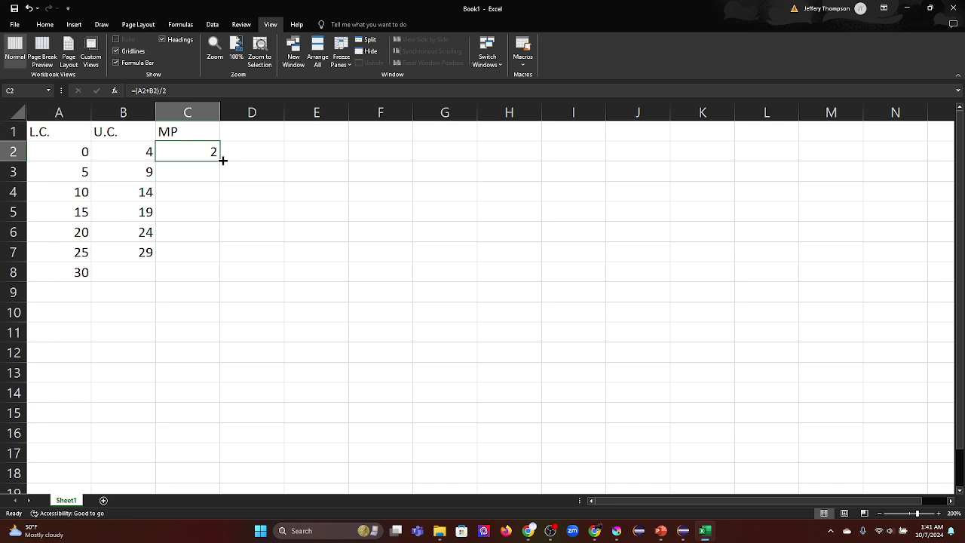
drag(223, 160, 215, 261)
click(196, 269)
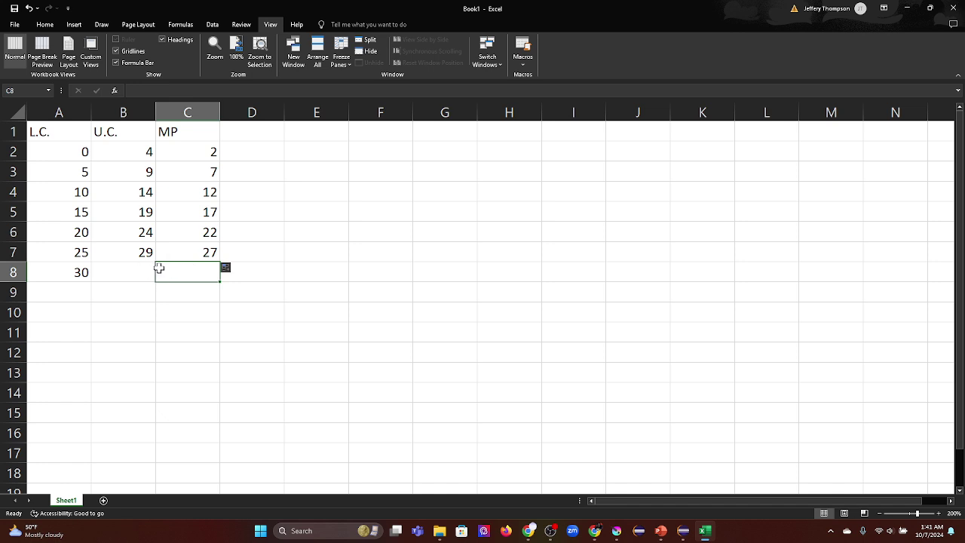
Enter 32 as the last class midpoint in cell C8 and the header f in cell D1.
text(32)
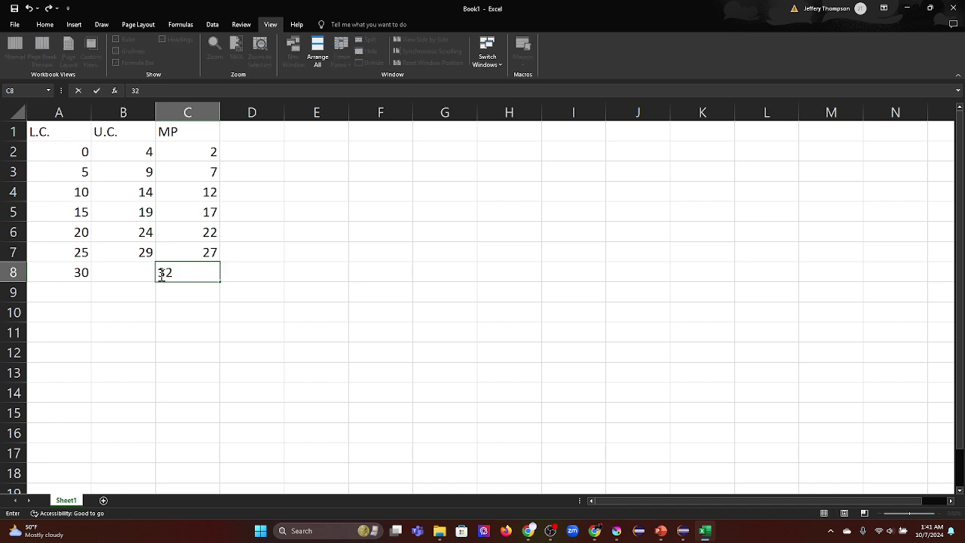
key(Return)
key(Up)
key(Up)
key(Up)
key(Up)
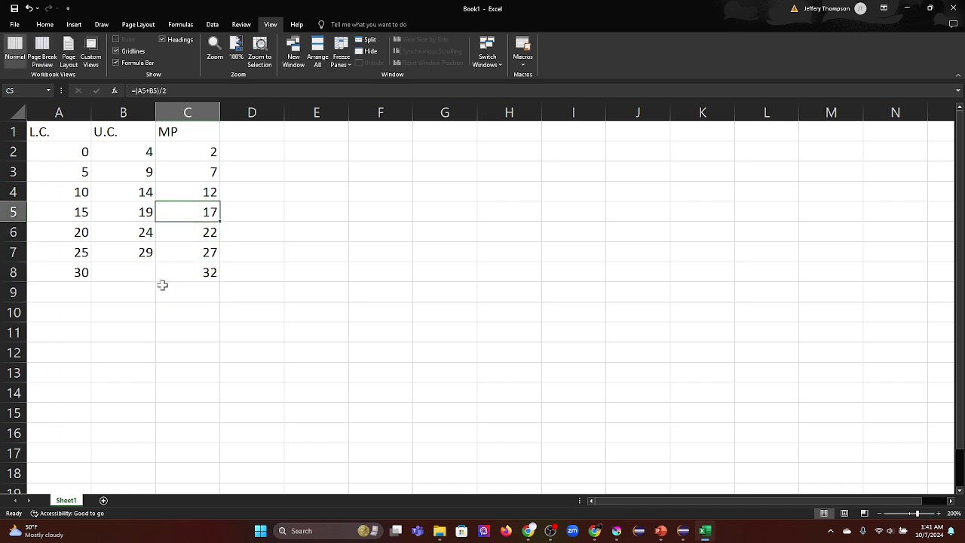
key(Up)
key(Up)
key(Up)
key(Up)
key(Right)
text(f)
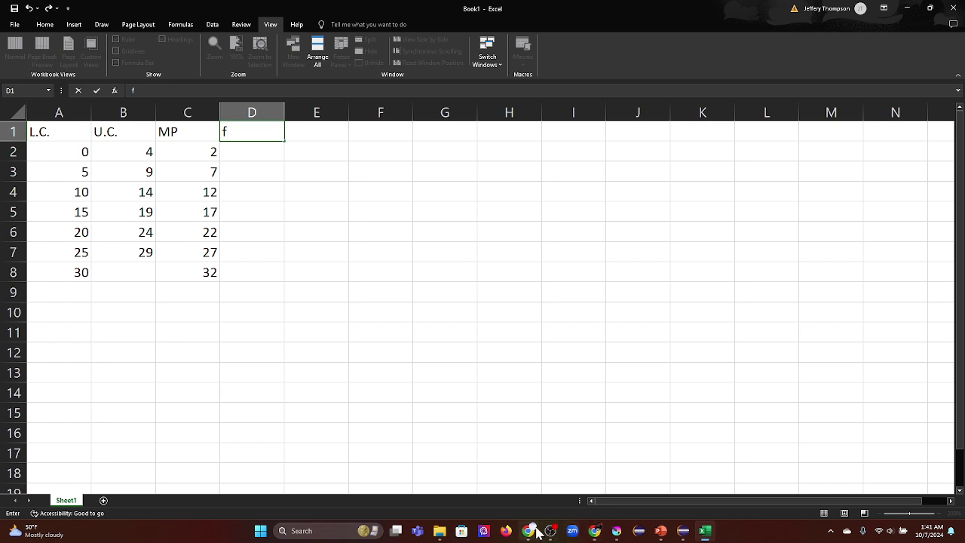
Check the pie chart legend in Chrome, and enter the frequencies 3, 12, 24 and 16 in cells D2 to D5 in Excel.
mouse_move(536, 533)
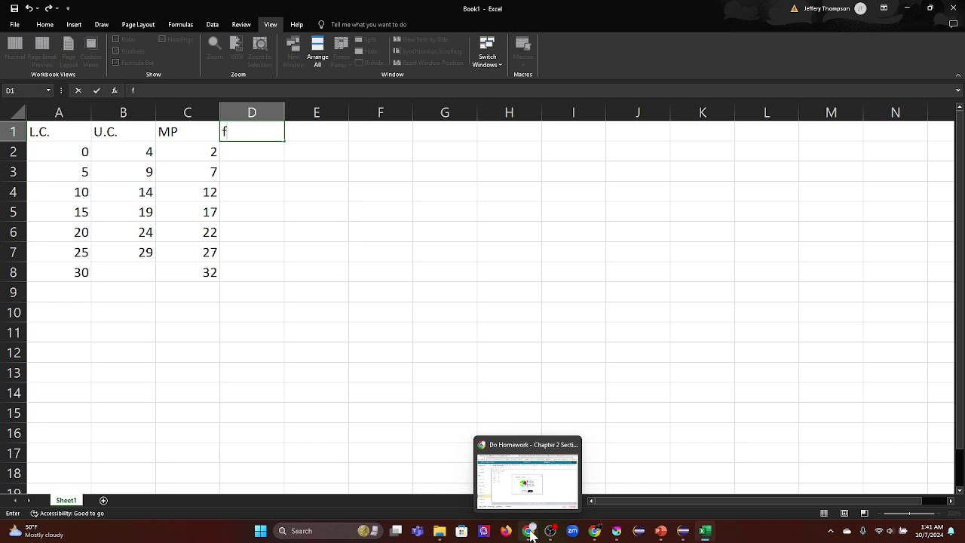
click(531, 533)
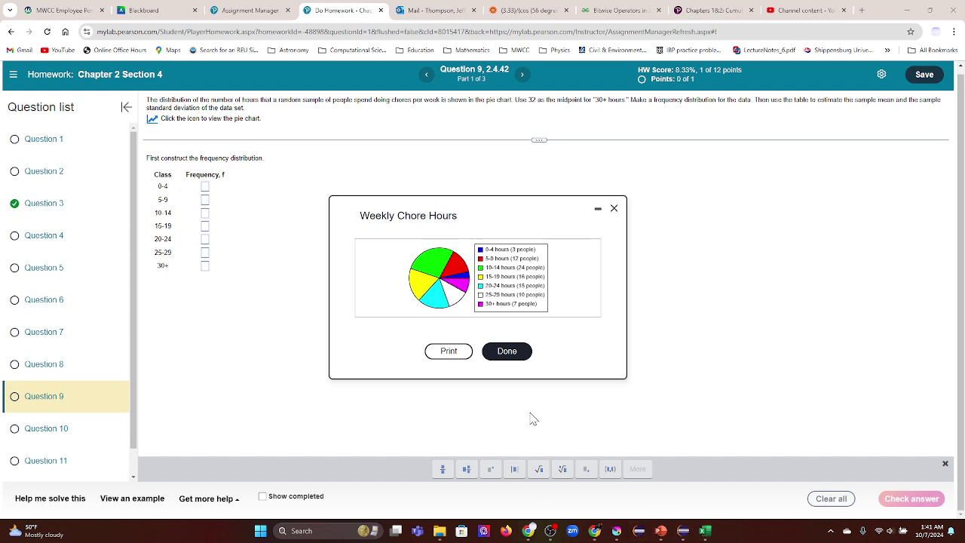
click(705, 532)
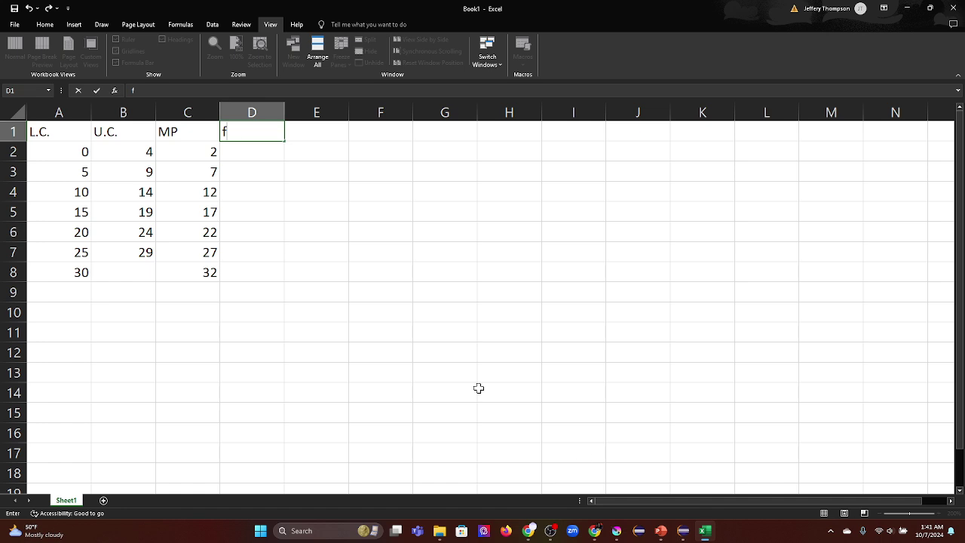
click(249, 150)
text(3)
key(Return)
text(1)
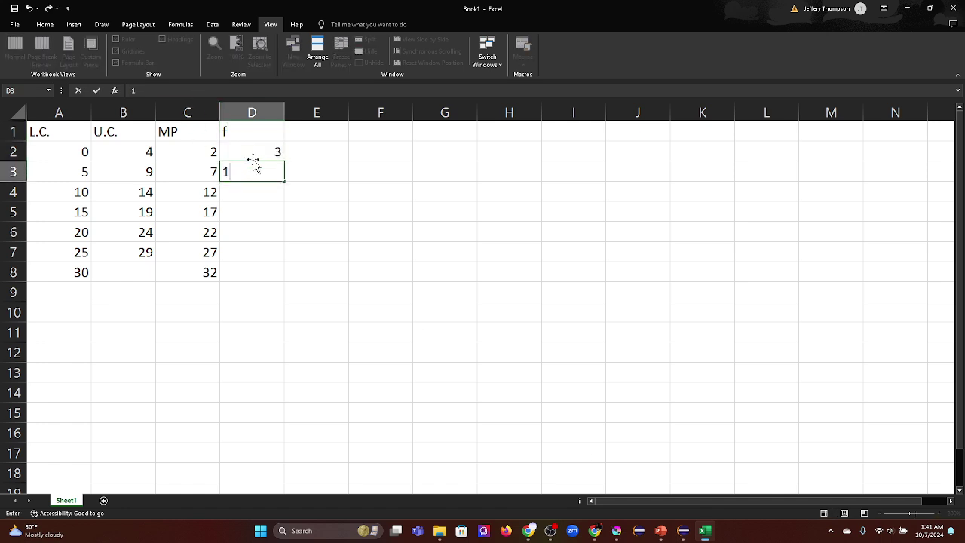
text(2)
key(Return)
text(24)
key(Return)
text(16)
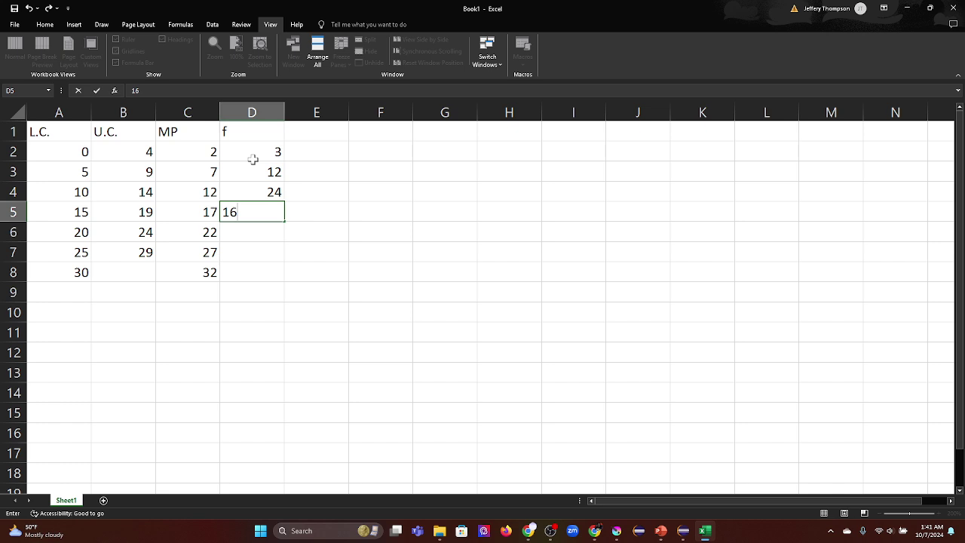
key(Return)
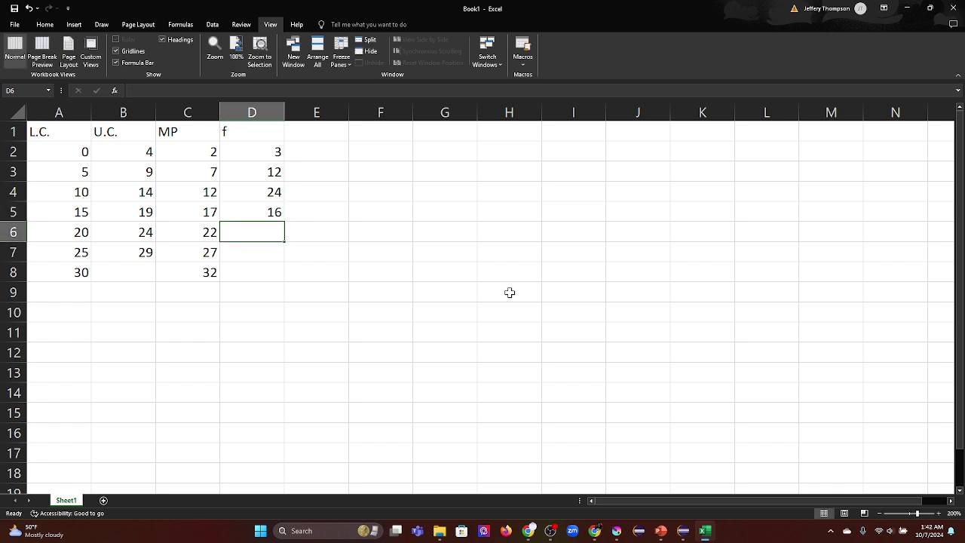
Check the chart legend in Chrome again, and enter the remaining frequencies 15, 10 and 7 in cells D6 to D8 in Excel.
click(527, 532)
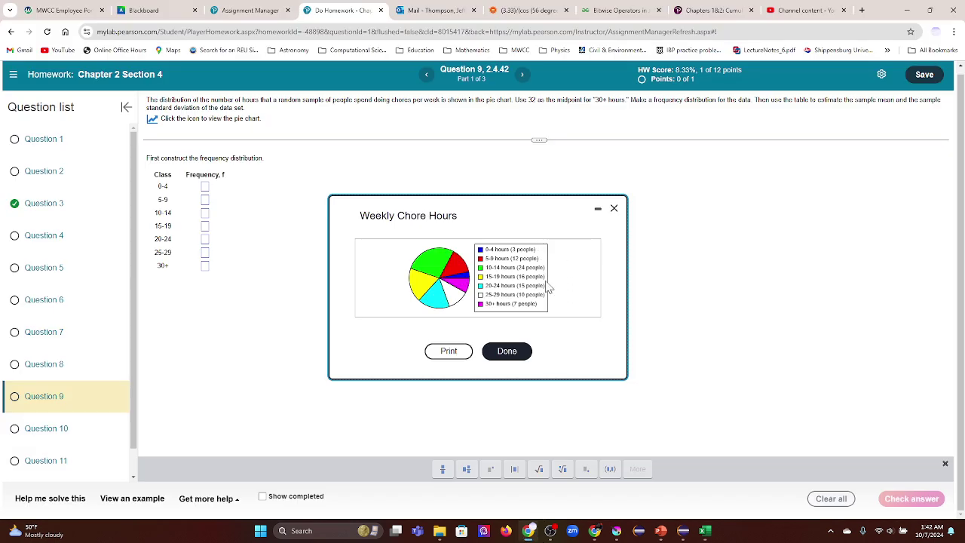
click(705, 531)
text(15)
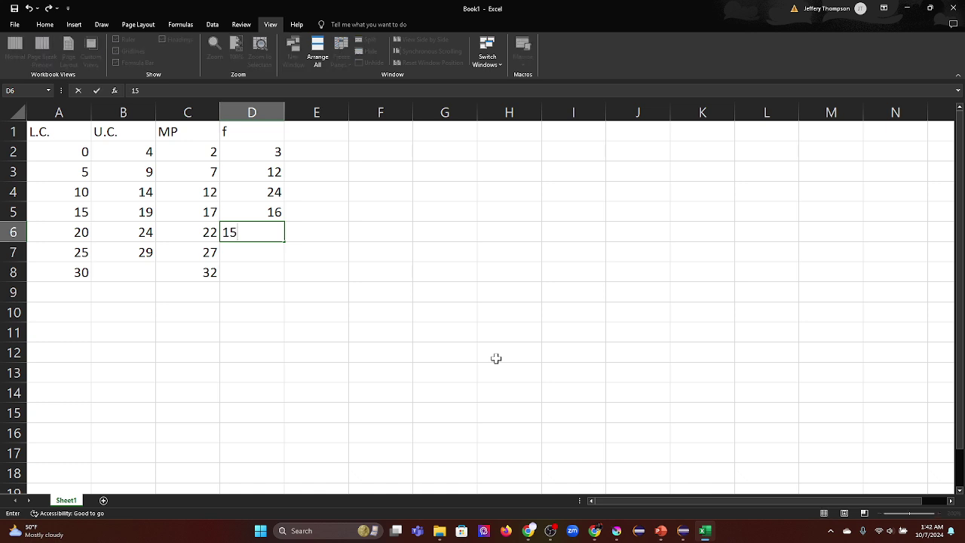
key(Return)
text(10)
key(Return)
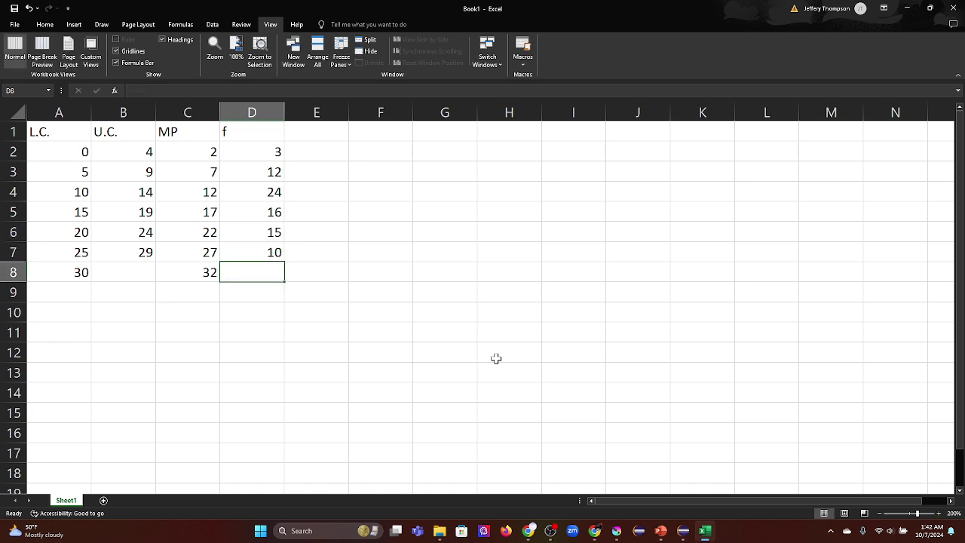
text(7)
key(Return)
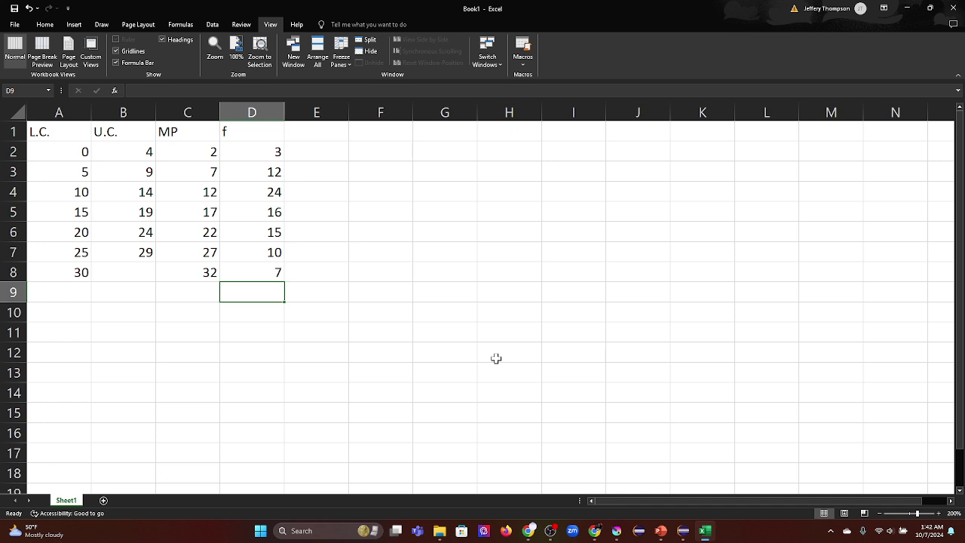
key(Up)
key(Up)
key(Up)
key(Up)
key(Up)
key(Up)
key(Up)
key(Up)
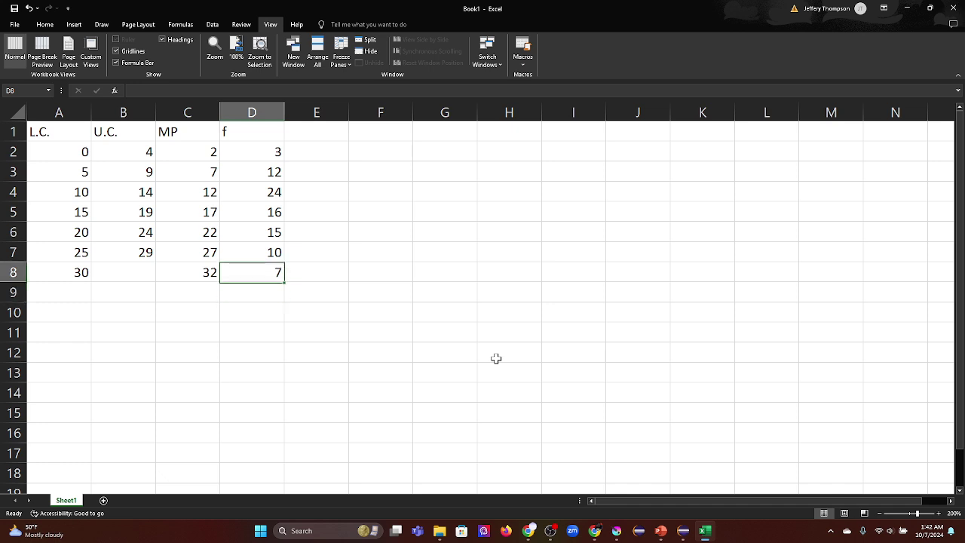
key(Right)
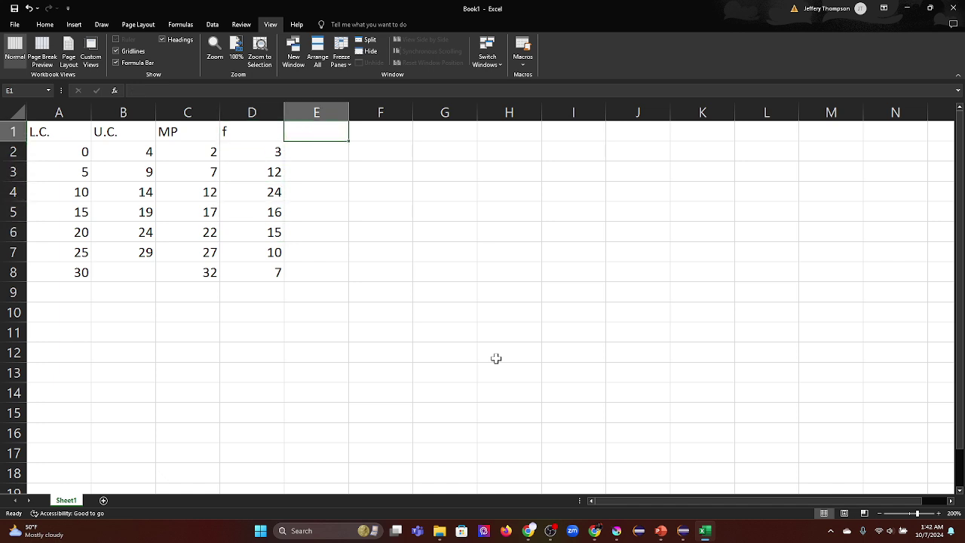
key(Down)
key(Down)
key(Down)
key(Down)
key(Down)
key(Down)
key(Down)
key(Down)
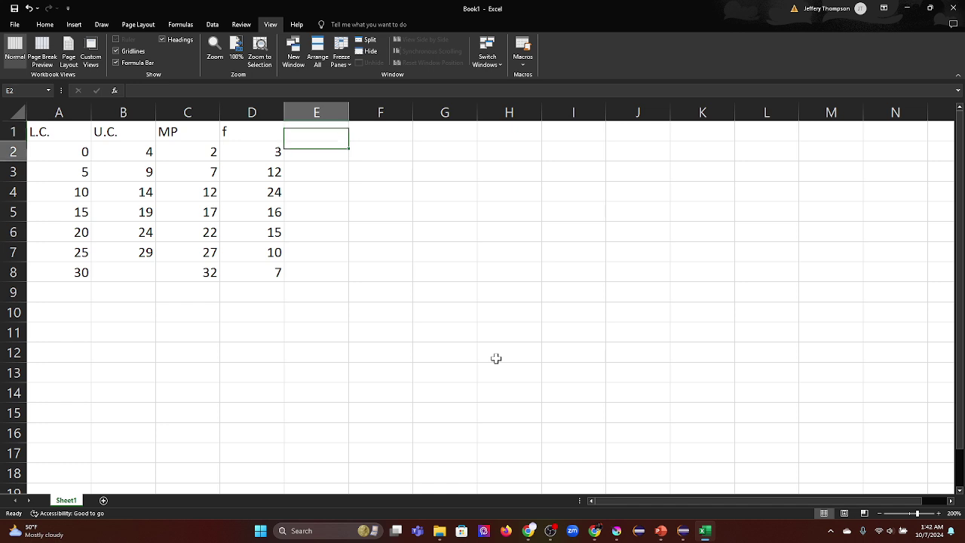
Label cell C9 as n and total the frequencies in cell D9 with the formula =sum(d2:d8).
key(Left)
key(Left)
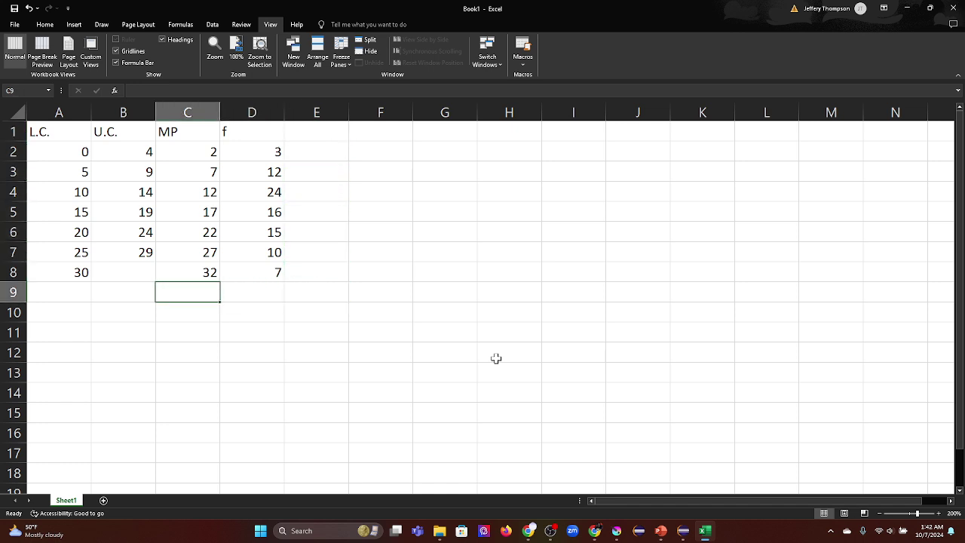
text(n)
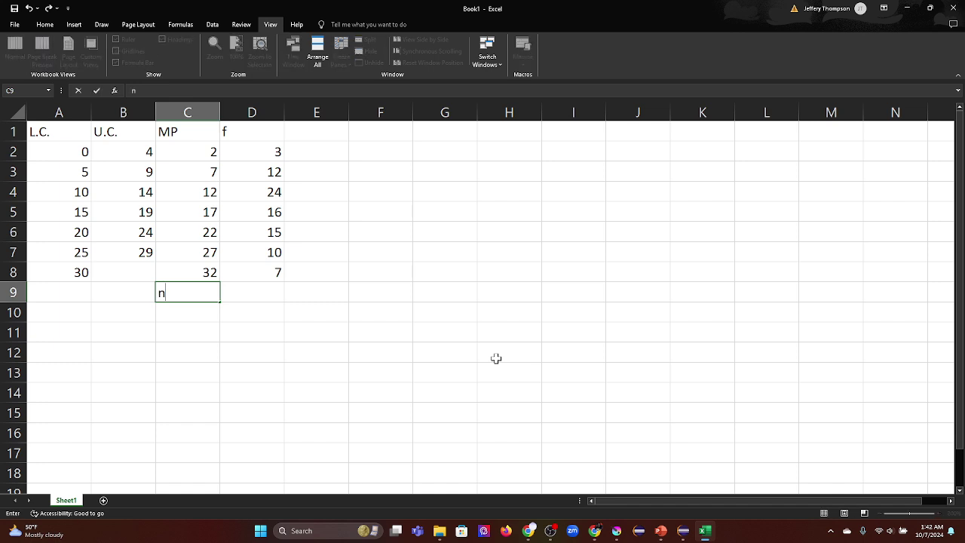
key(Tab)
text(=)
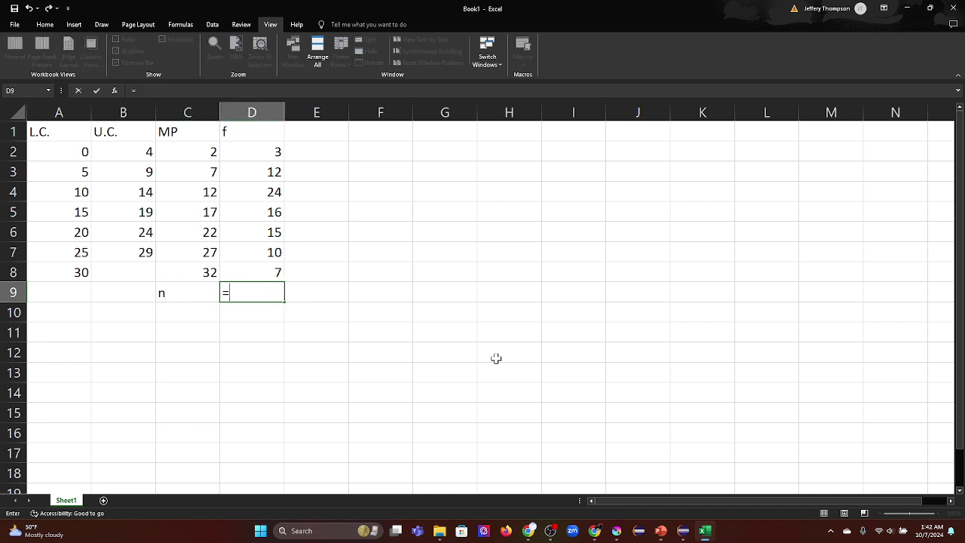
text(sum()
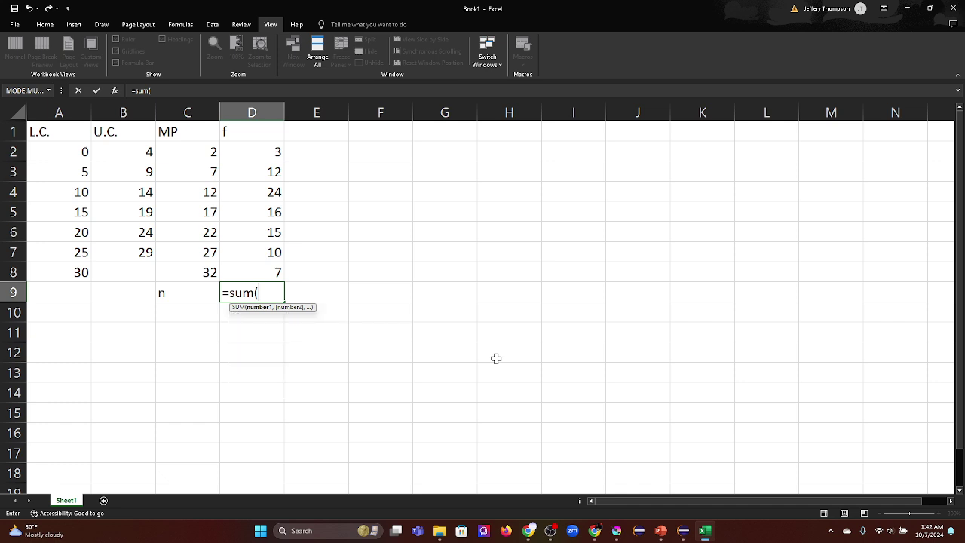
text(d2:d)
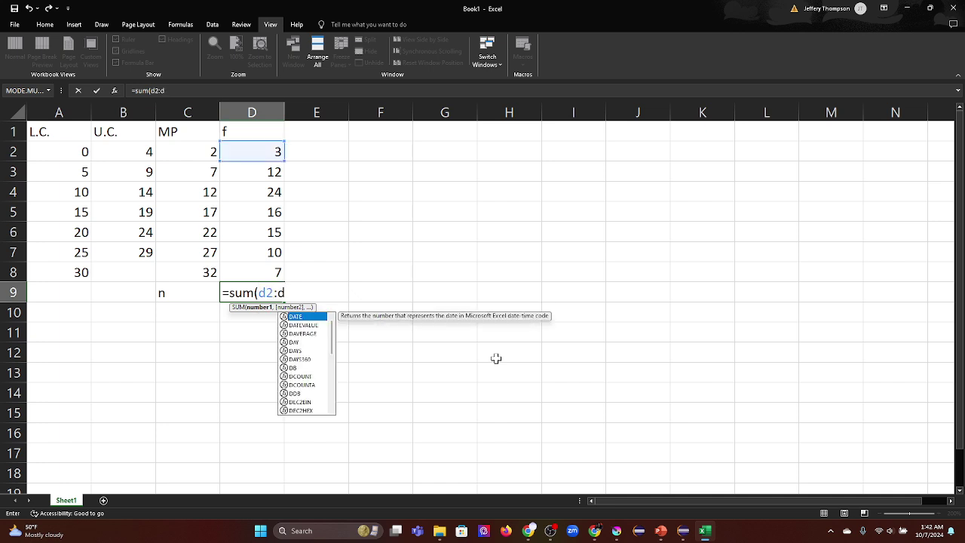
text(8))
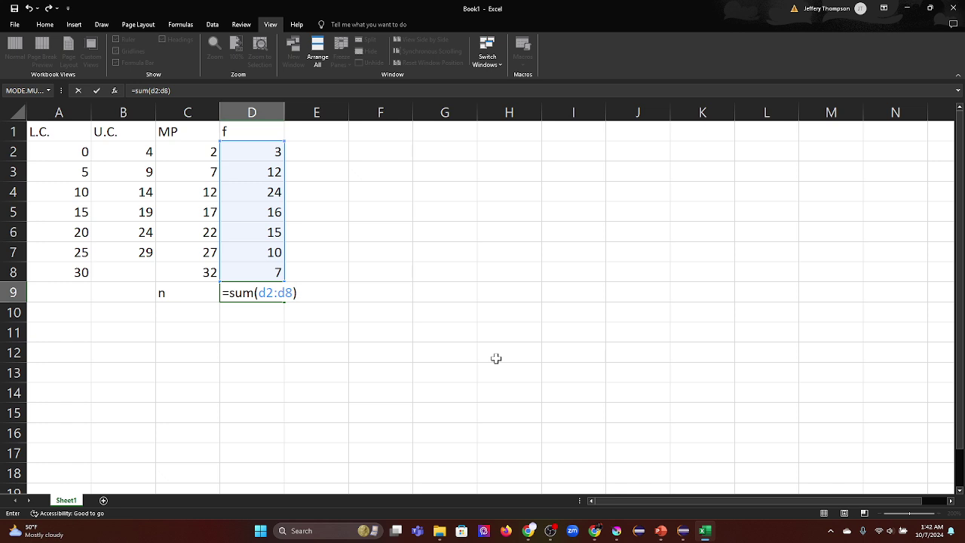
key(Return)
key(Up)
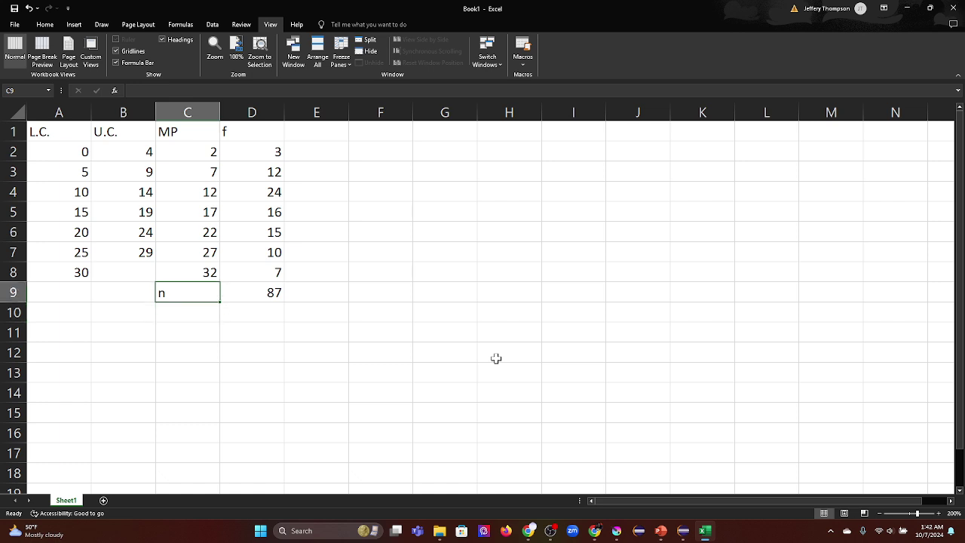
Enter the column header xf in cell E1.
key(Right)
key(Right)
key(Up)
key(Up)
key(Up)
key(Up)
key(Up)
key(Up)
key(Up)
key(Up)
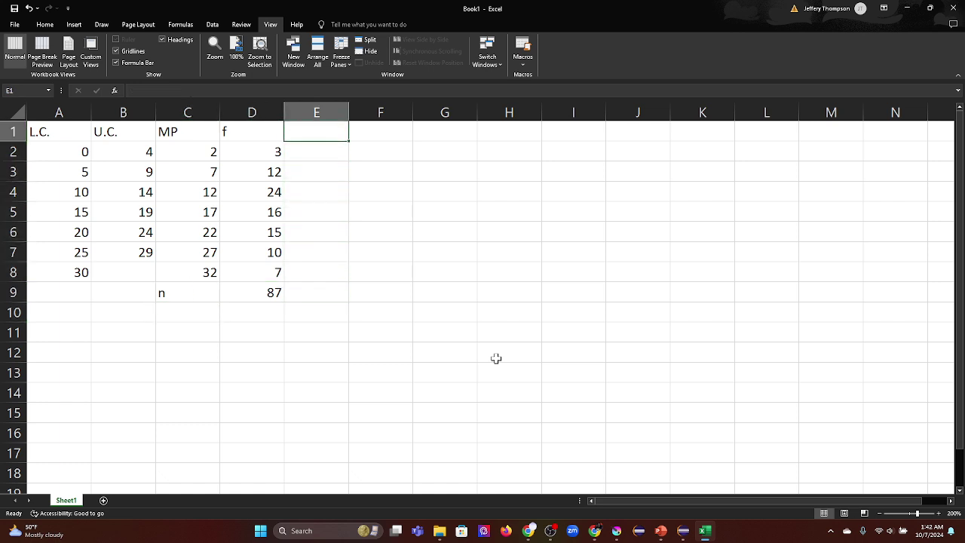
text(xf)
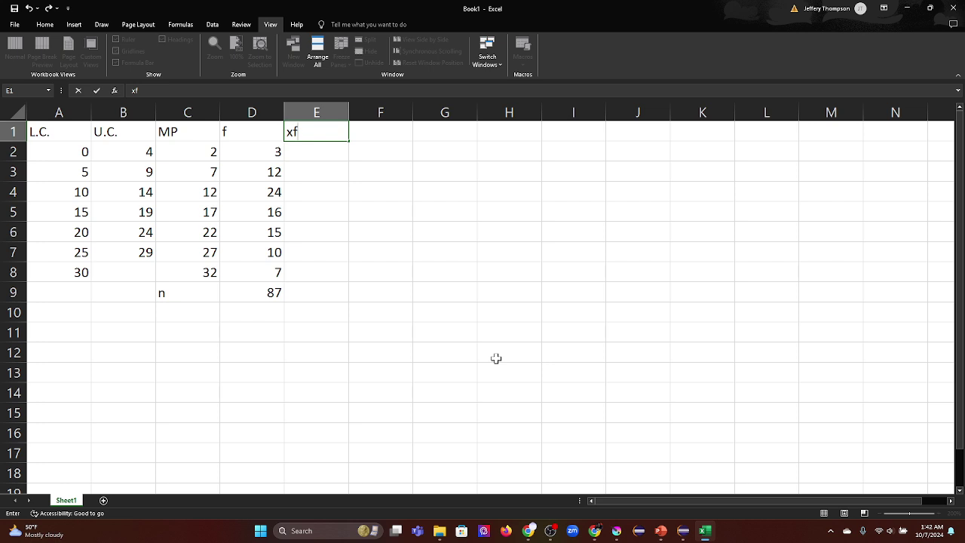
key(Return)
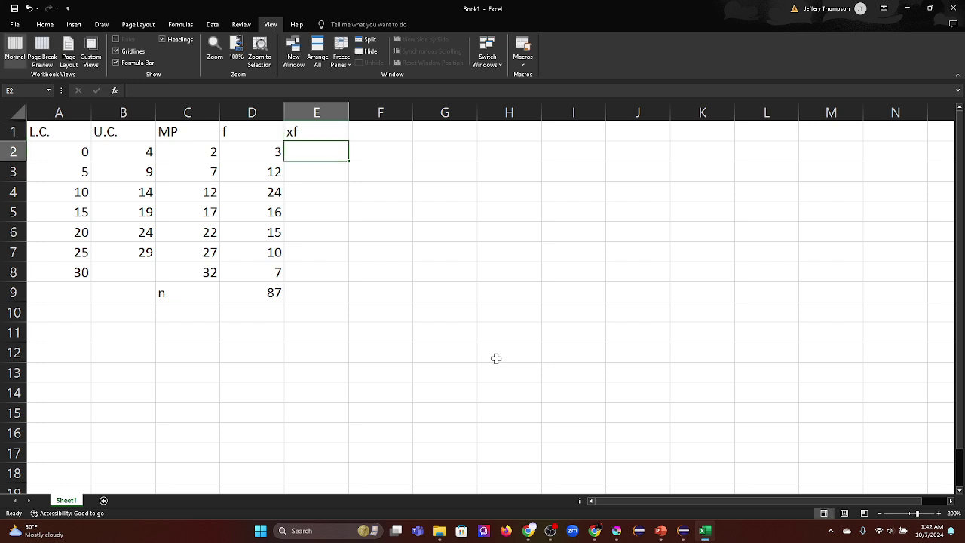
Calculate the first xf product in cell E2 with =c2*d2 and fill the formula down to E8.
text(=c2)
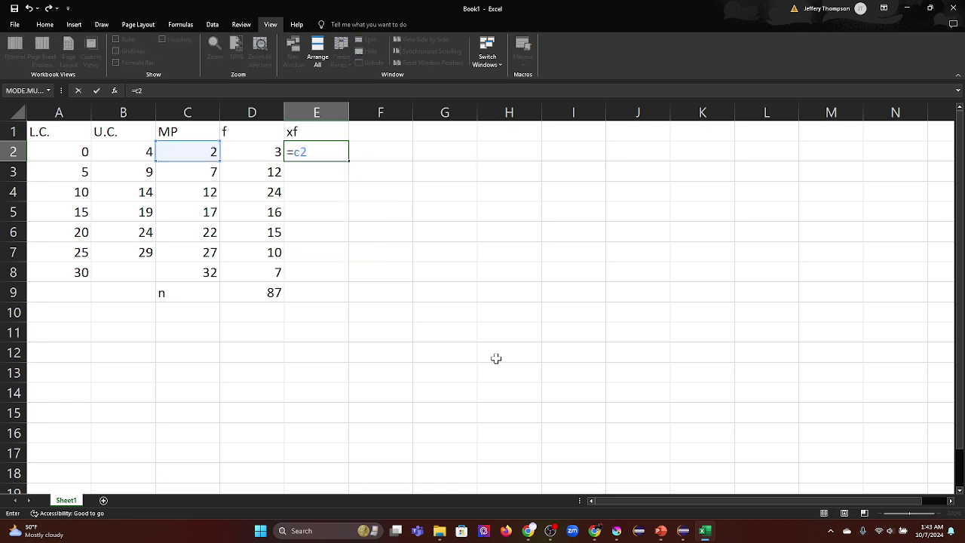
text(*d2)
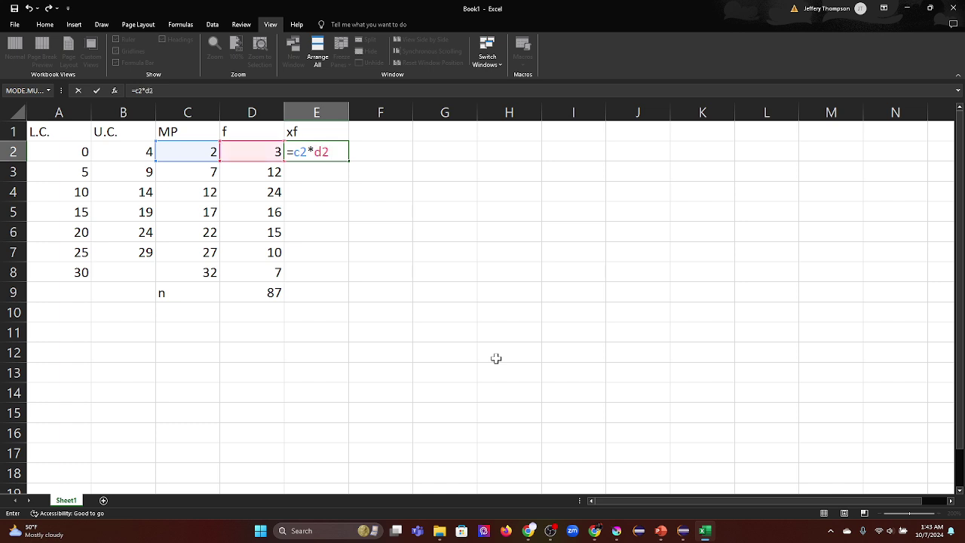
key(Return)
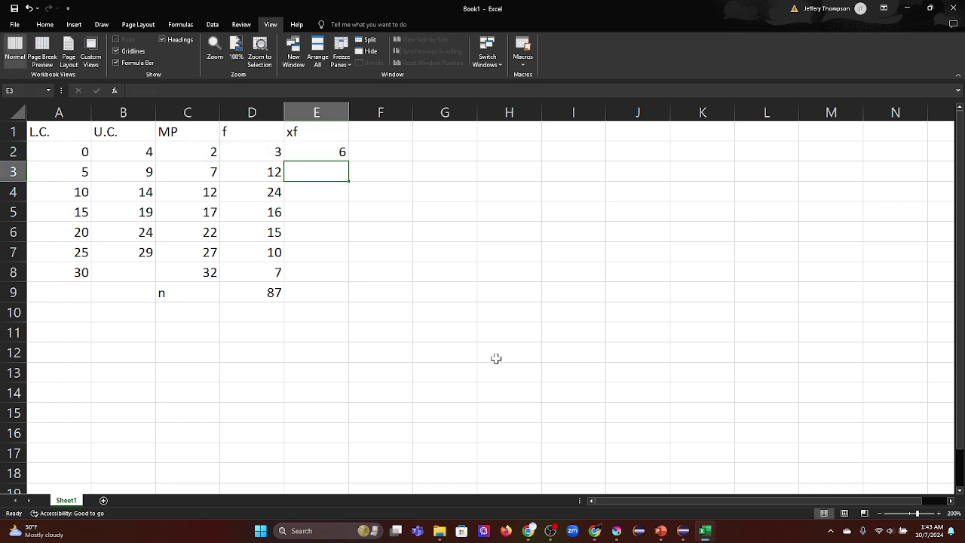
click(317, 157)
drag(348, 161, 349, 282)
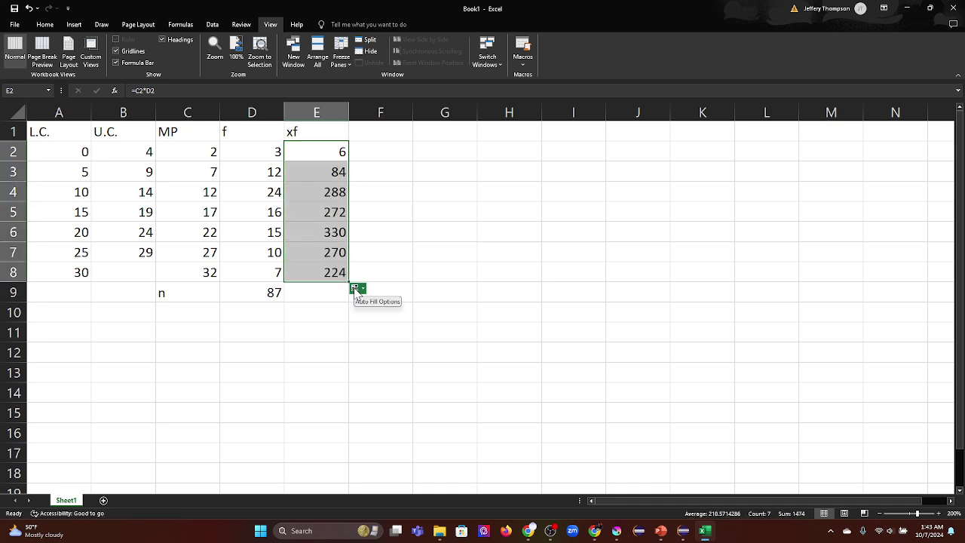
Label cell C10 as mean and start a formula in cell D10.
click(170, 338)
click(166, 311)
text(m)
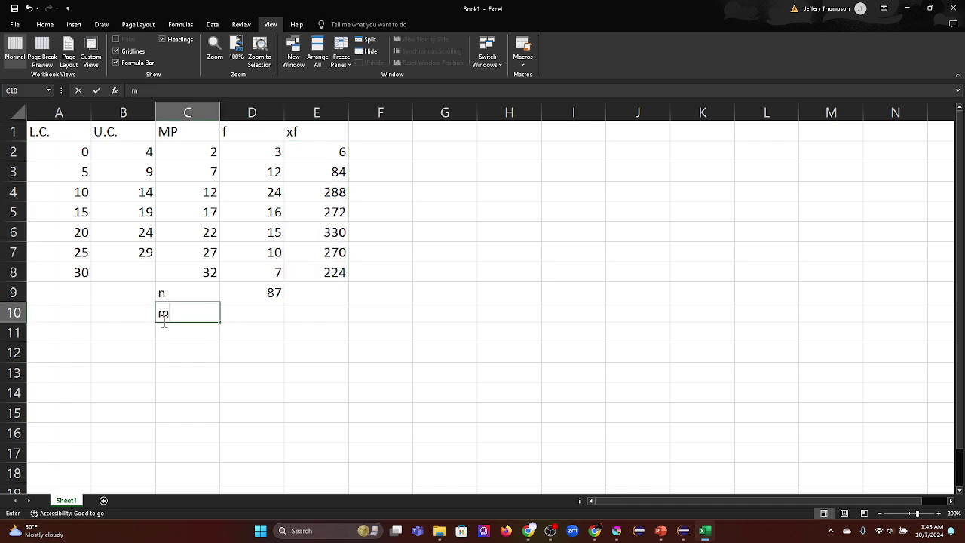
text(ean)
key(Tab)
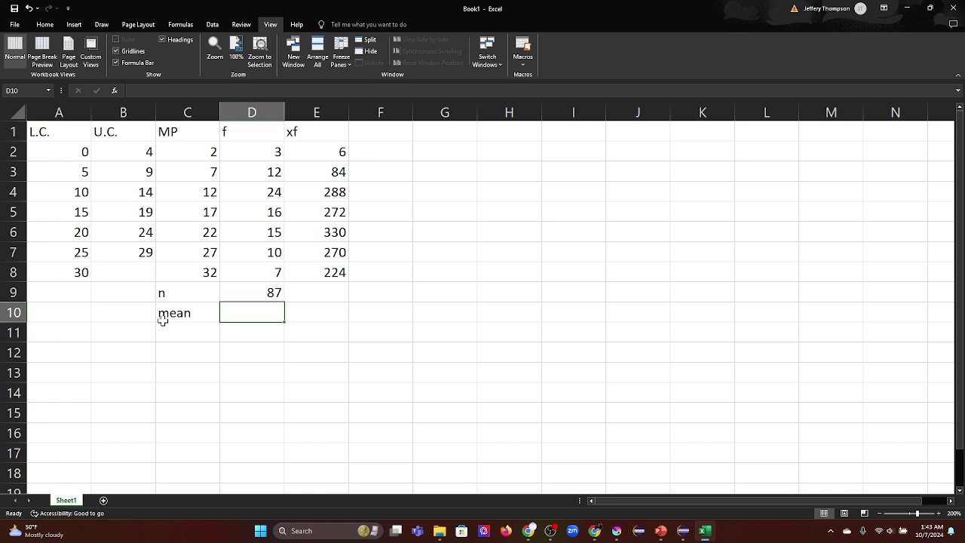
text(=)
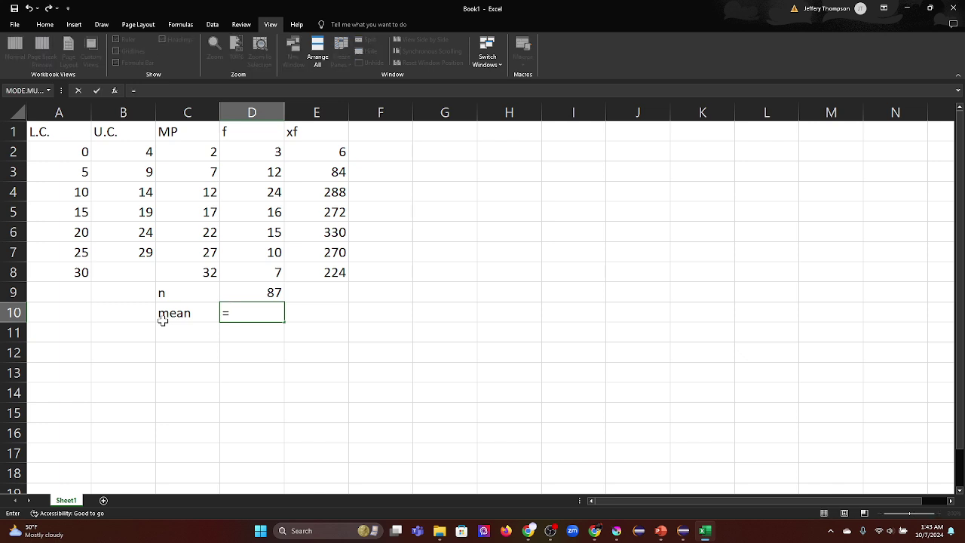
key(Up)
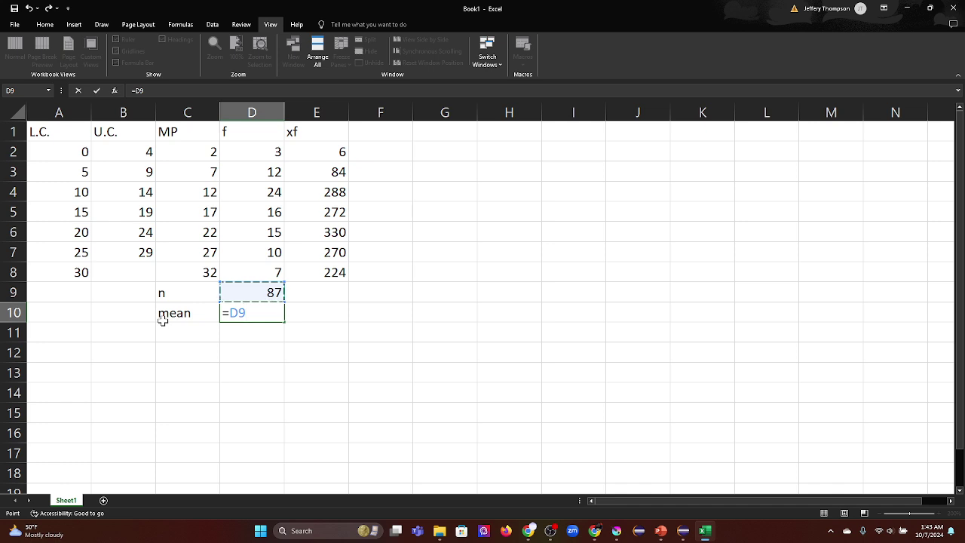
key(Down)
key(BackSpace)
key(BackSpace)
key(BackSpace)
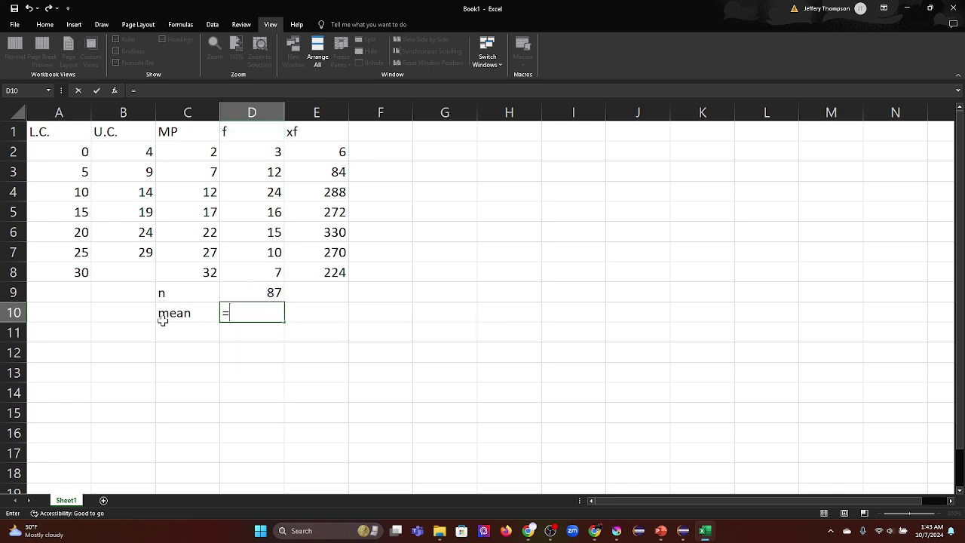
Complete the mean formula in cell D10 as =sum(e2:e8)/$d$9.
text(sum()
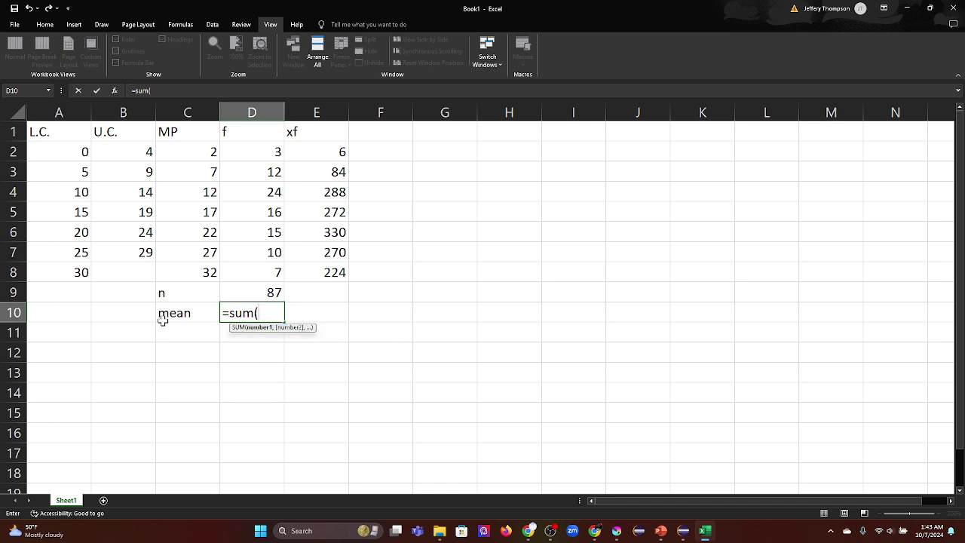
text(e2:)
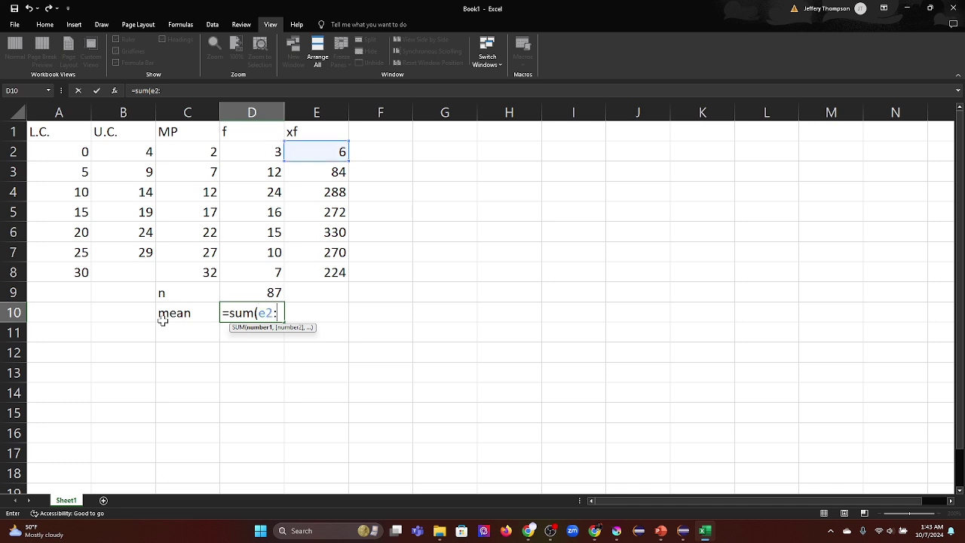
text(e8))
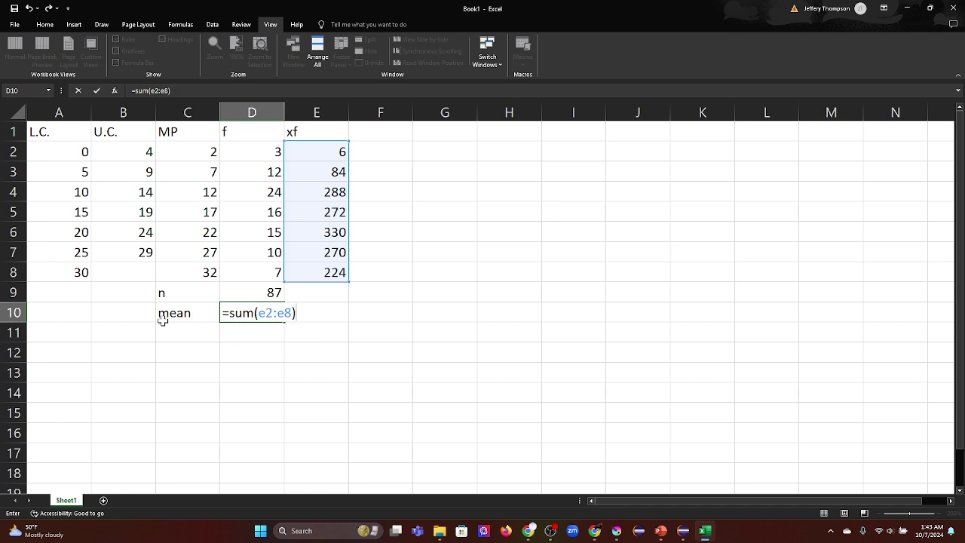
text(/$d$9)
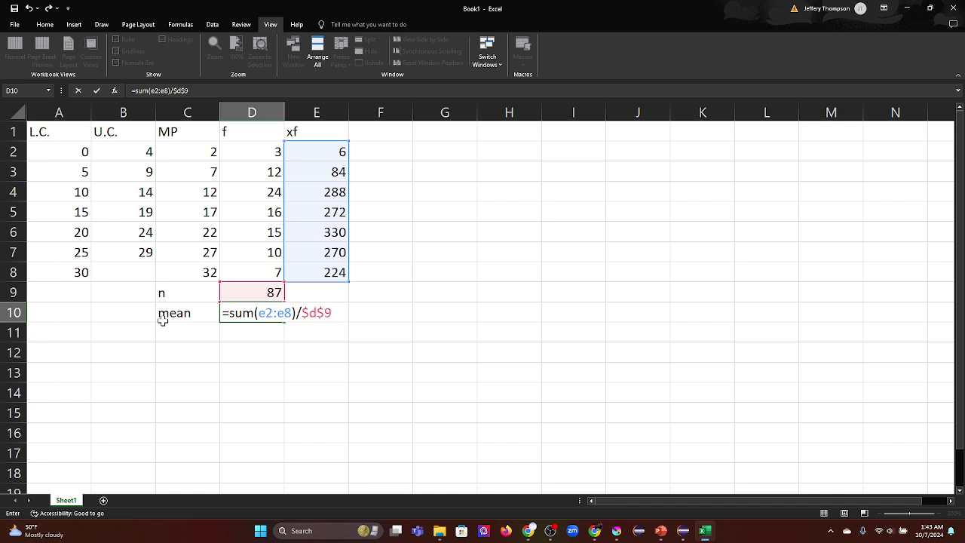
click(164, 326)
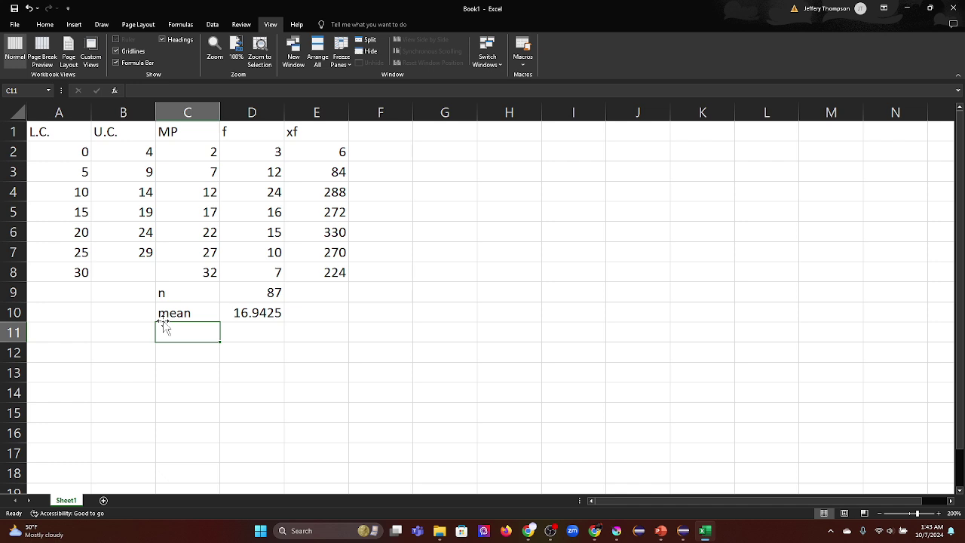
Enter the column header x-u in cell F1.
key(Right)
key(Right)
key(Right)
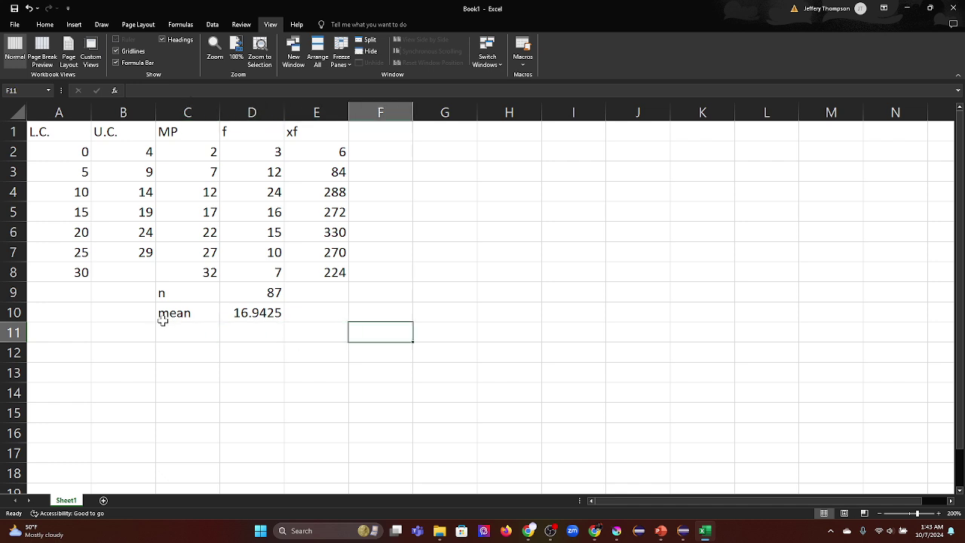
key(Up)
key(Up)
key(Up)
key(Up)
key(Up)
key(Up)
key(Up)
key(Up)
key(Up)
key(Up)
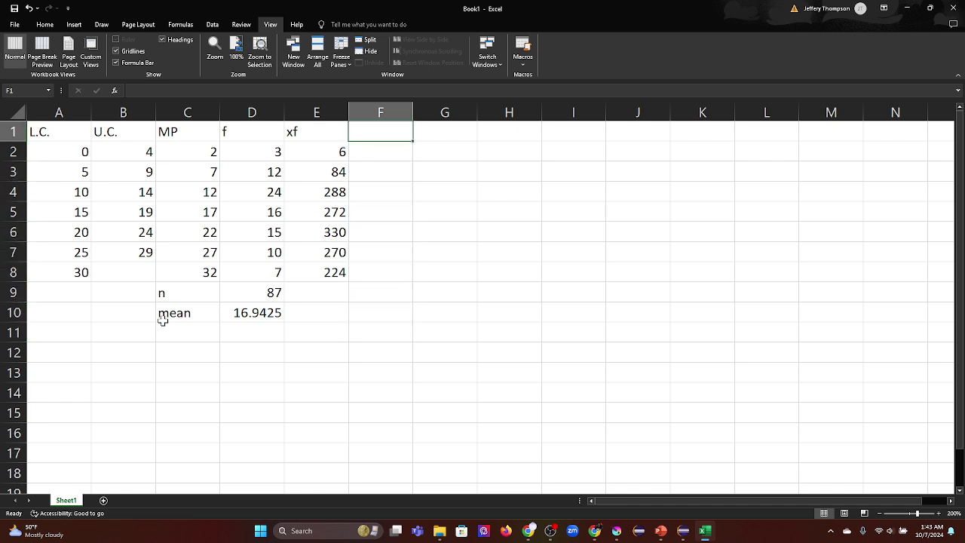
text(x-)
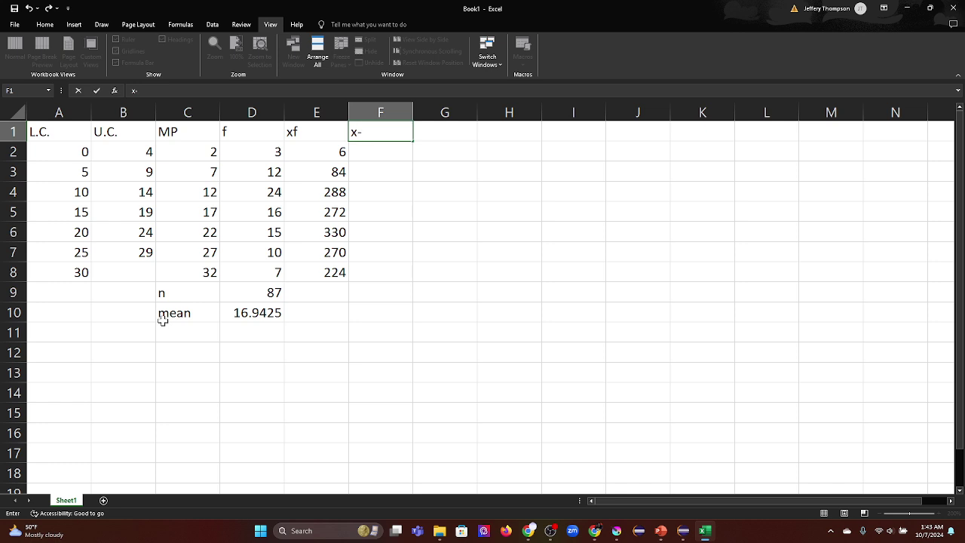
text(u)
key(Return)
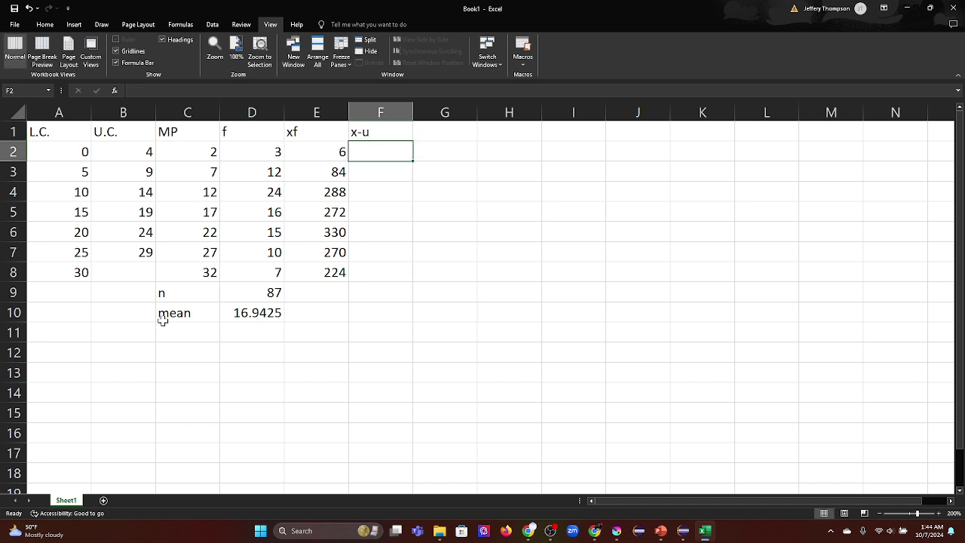
Calculate the first deviation in cell F2 with =c2-$d$10 and fill the formula down to F8.
text(=)
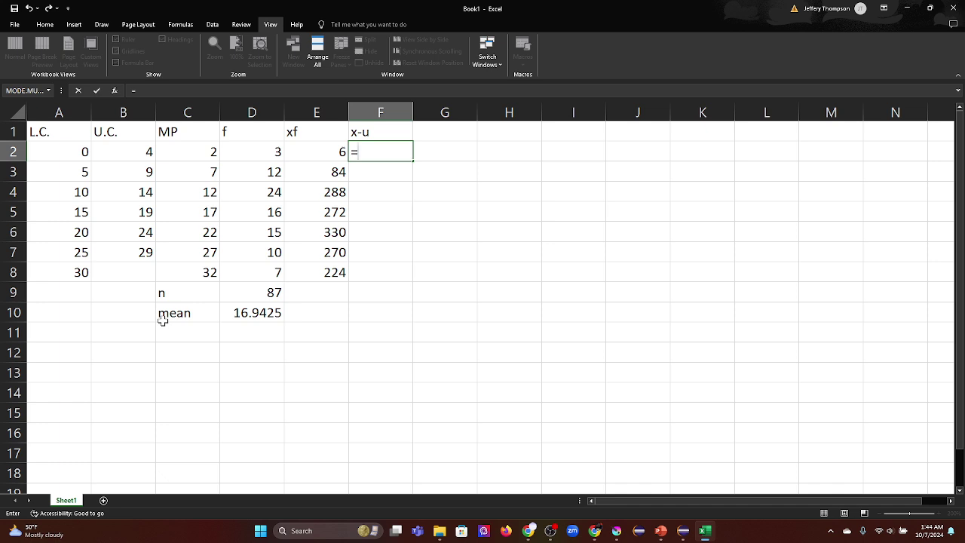
text(c2)
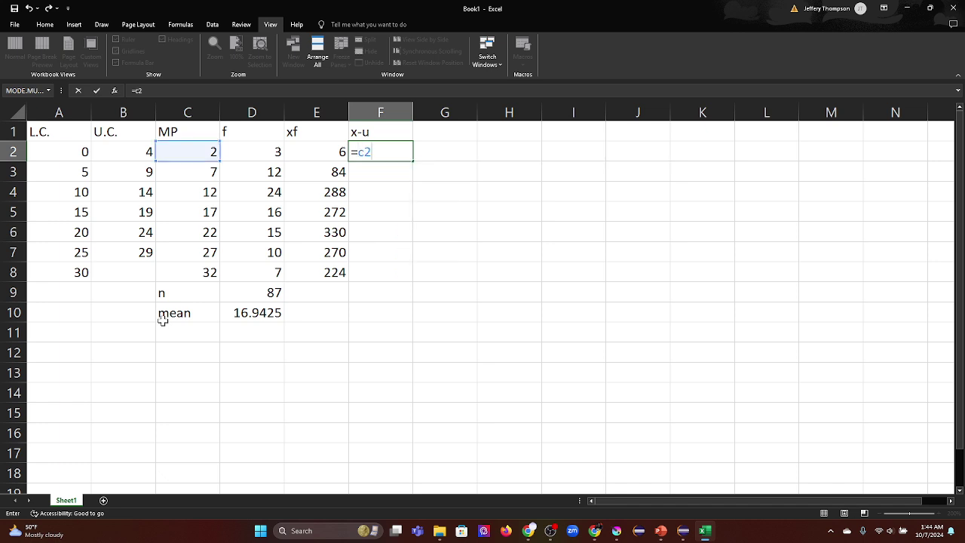
text(-d)
key(BackSpace)
text($d$10)
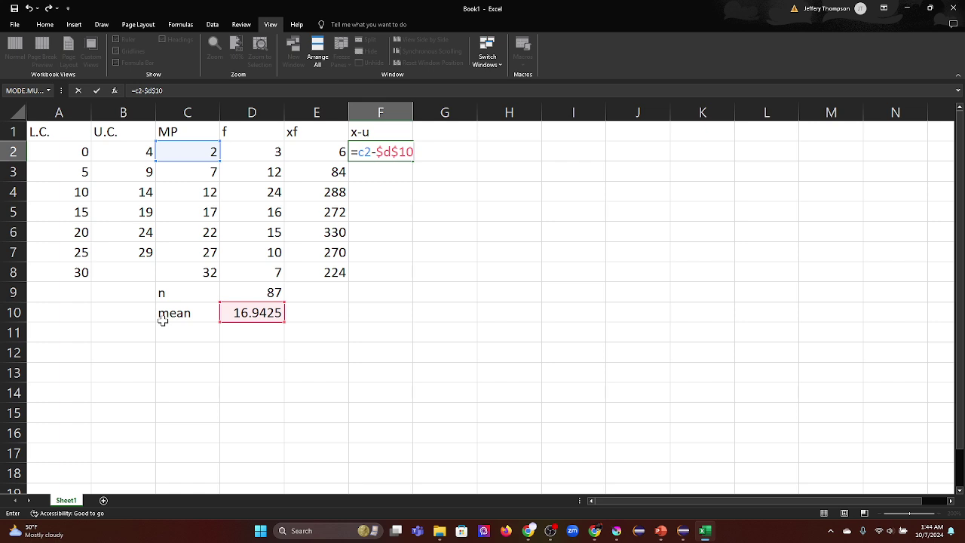
key(Return)
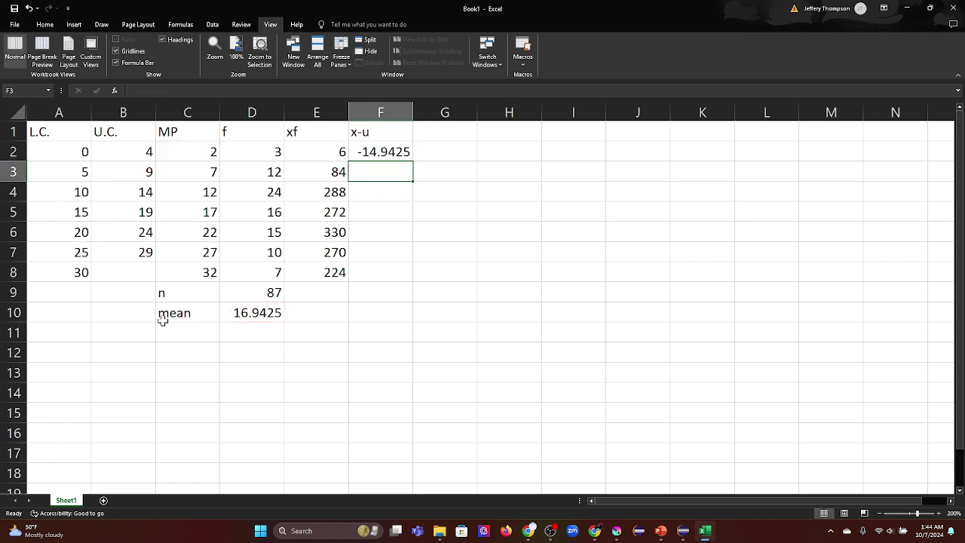
click(381, 151)
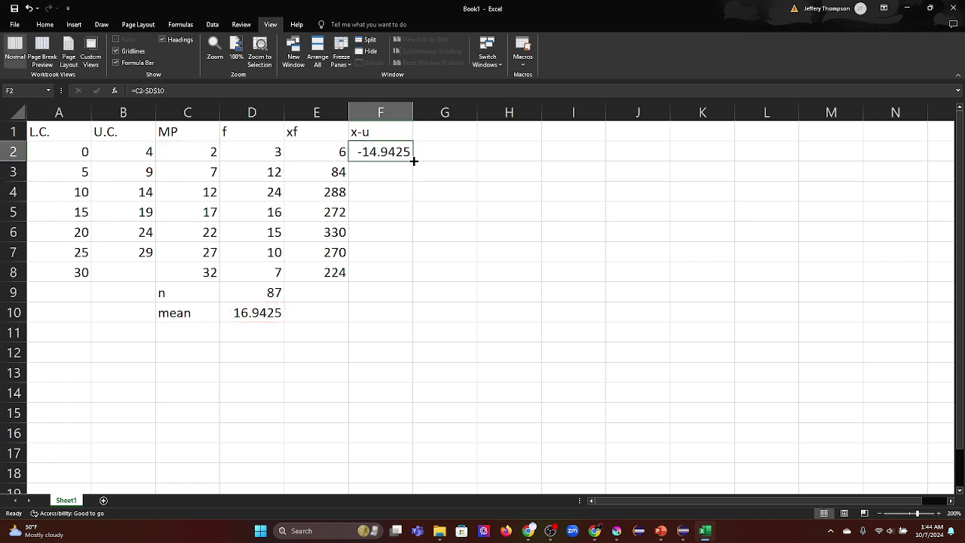
drag(414, 160, 409, 281)
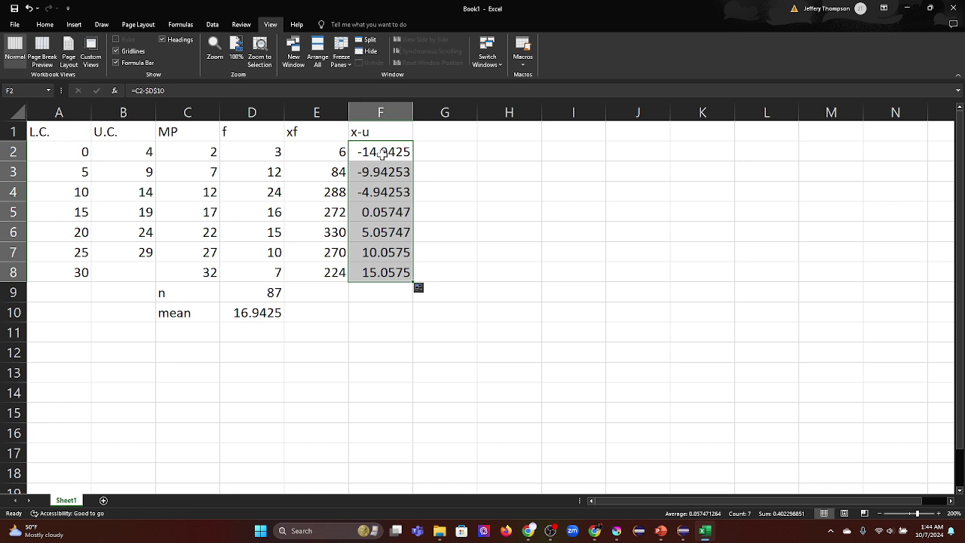
Enter the column header (x-u)^2 in cell G1.
click(427, 134)
text(()
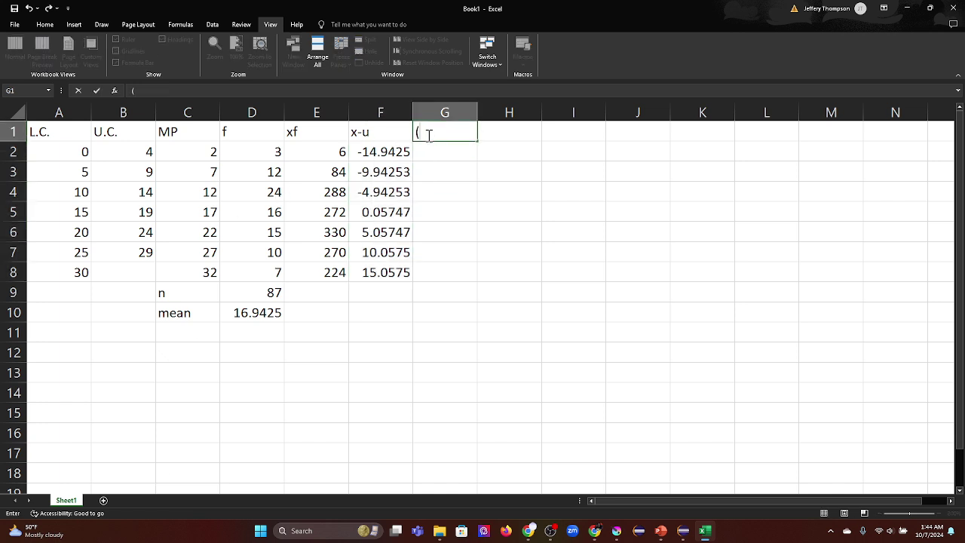
text(x-u)^2)
key(Return)
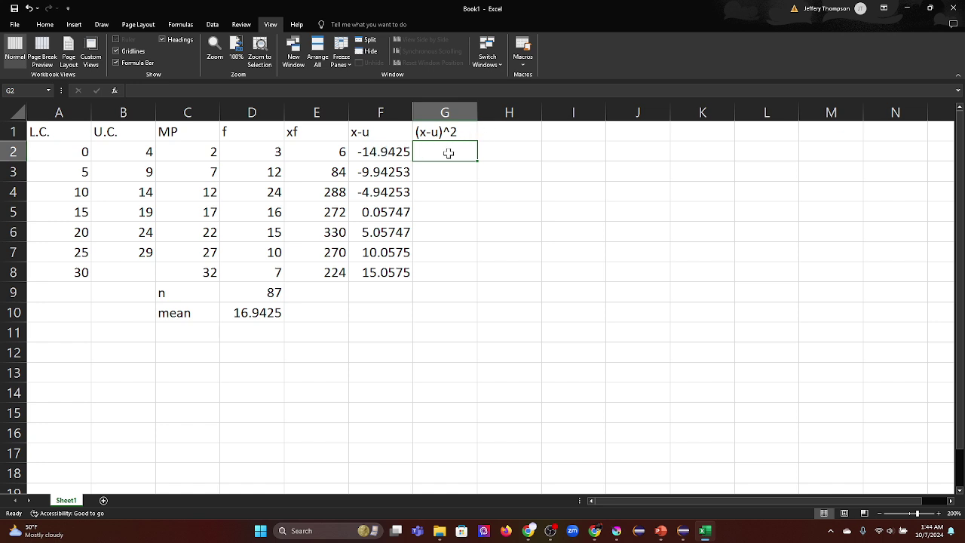
Square the first deviation in cell G2 with =f2^2 and fill the formula down to G8.
text(=)
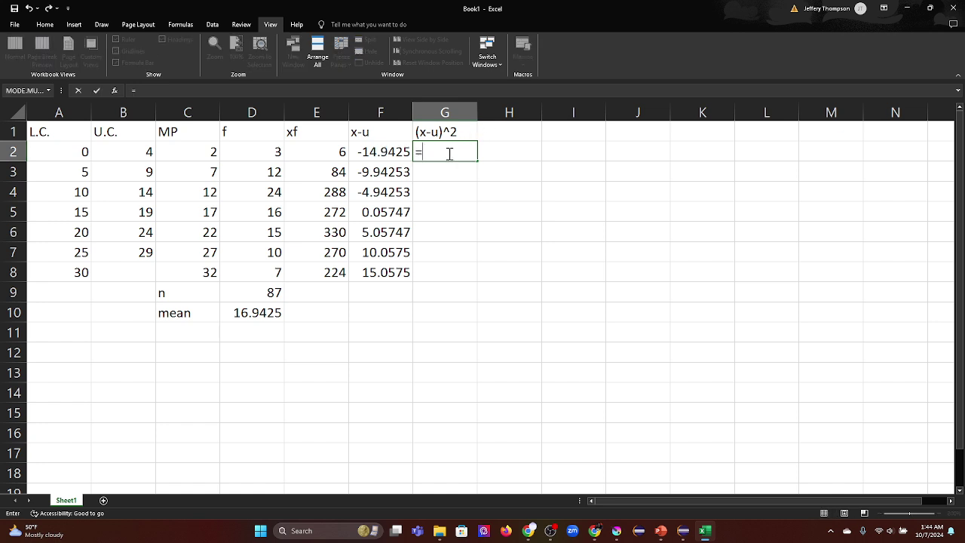
text(f2^2)
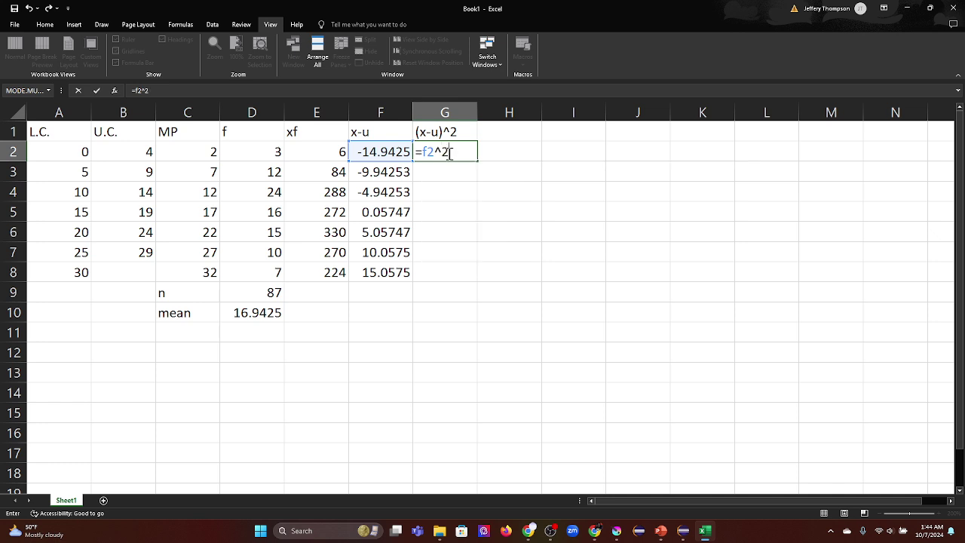
key(Return)
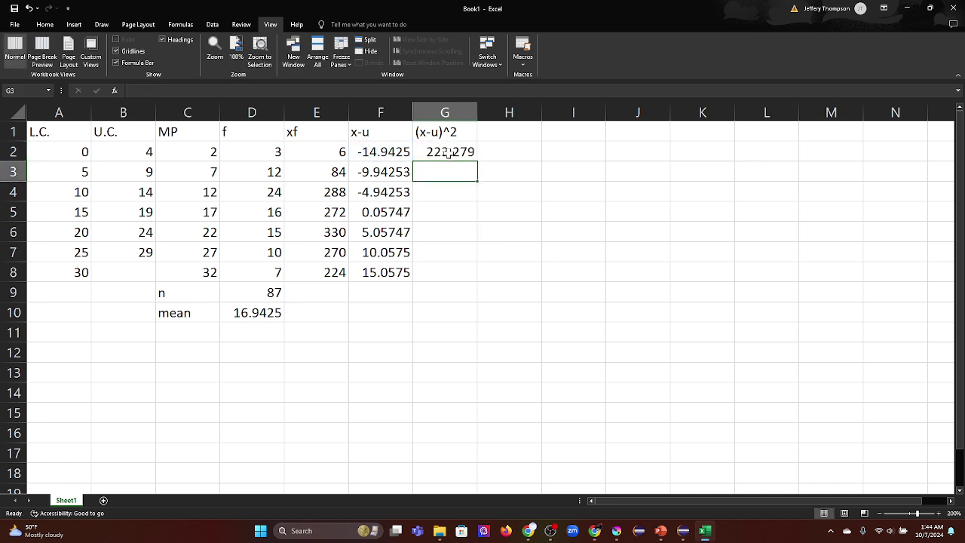
click(456, 154)
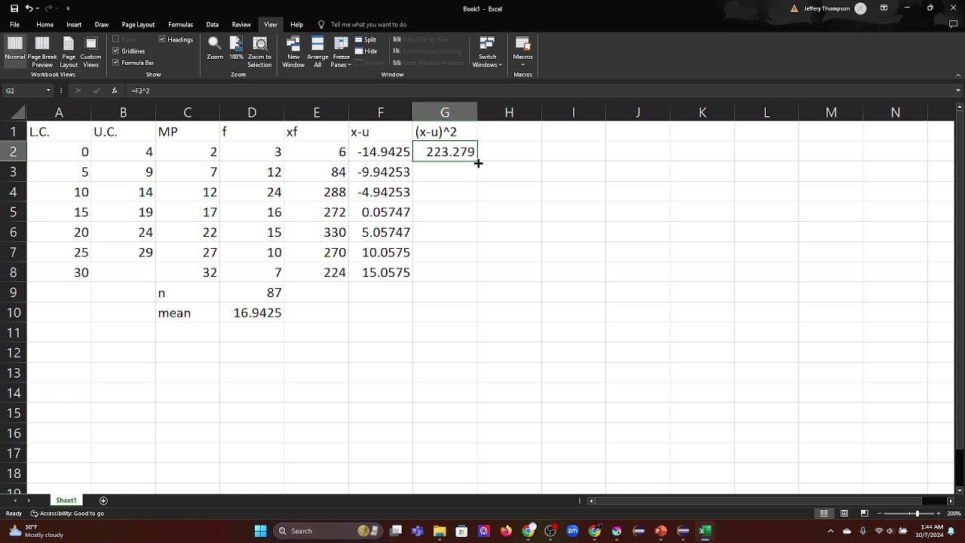
click(481, 152)
click(473, 154)
drag(480, 161, 458, 275)
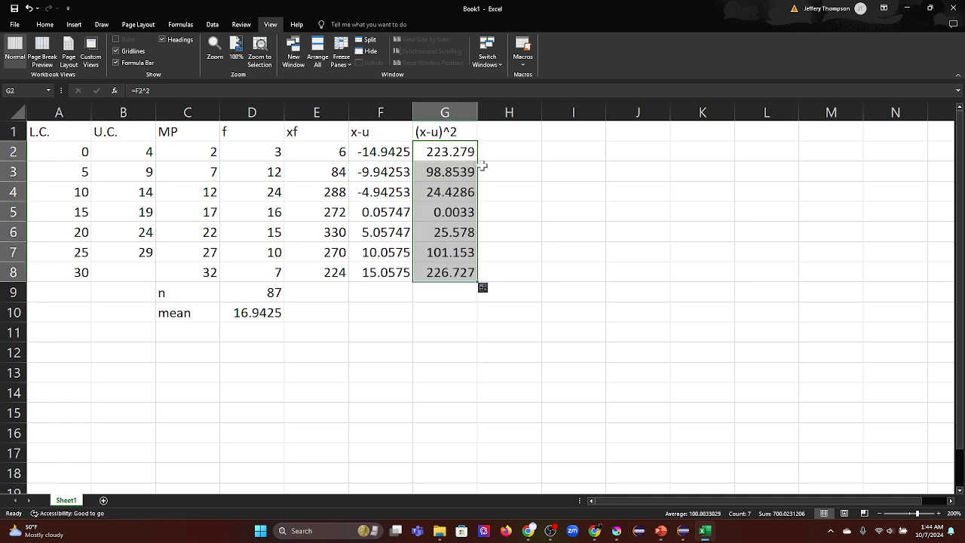
Enter the column header (-xu)^2*f in cell H1.
click(492, 133)
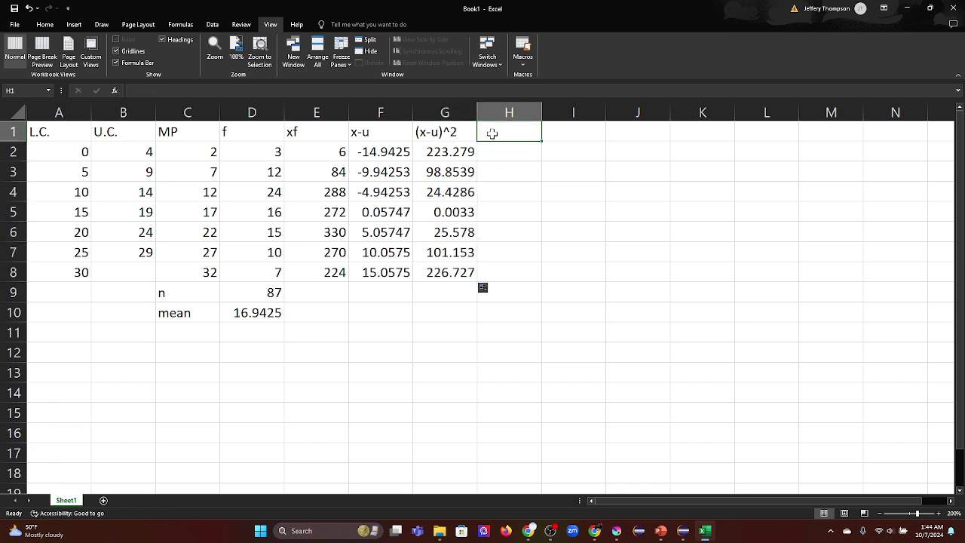
text(()
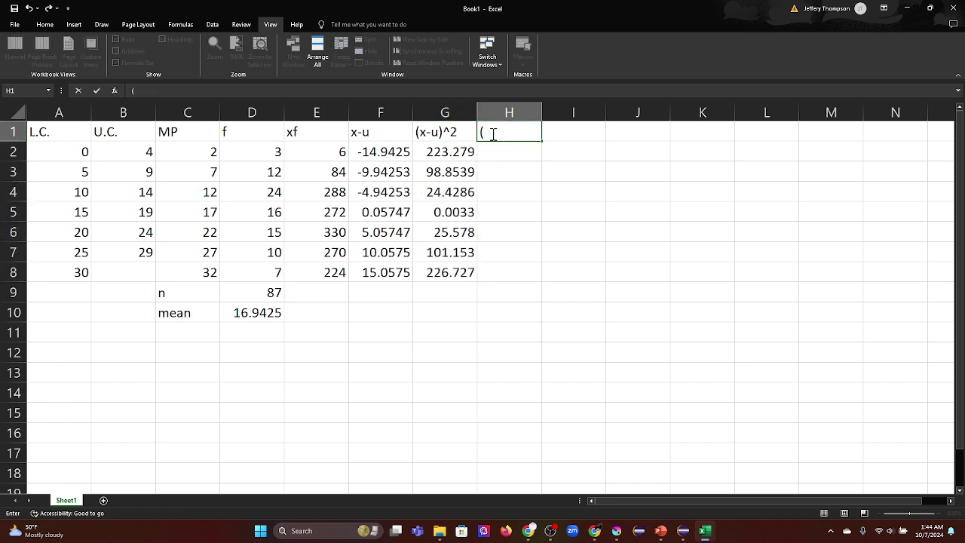
text(-xu)^2*f)
key(Return)
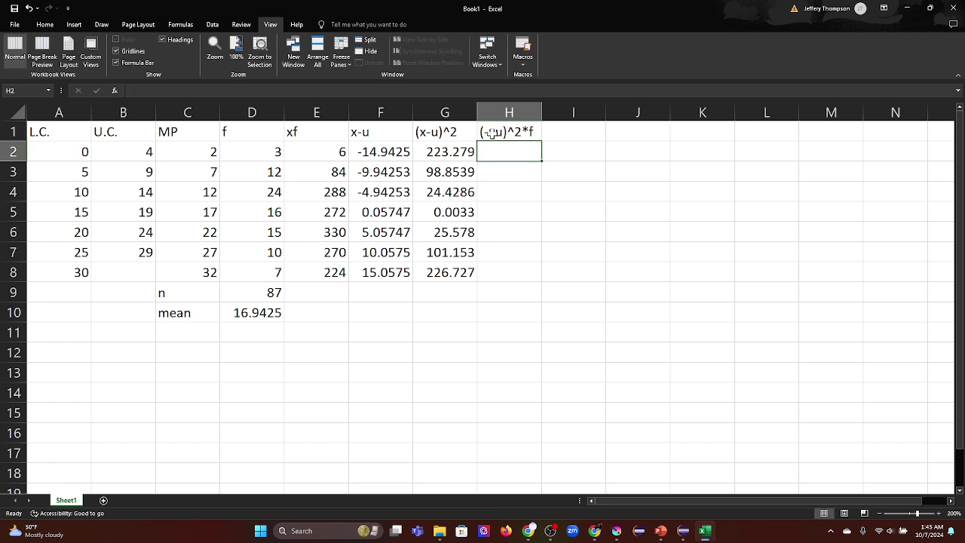
Multiply the squared deviation by its frequency in cell H2 with =g2*d2 and fill the formula down to H8.
text(=g2)
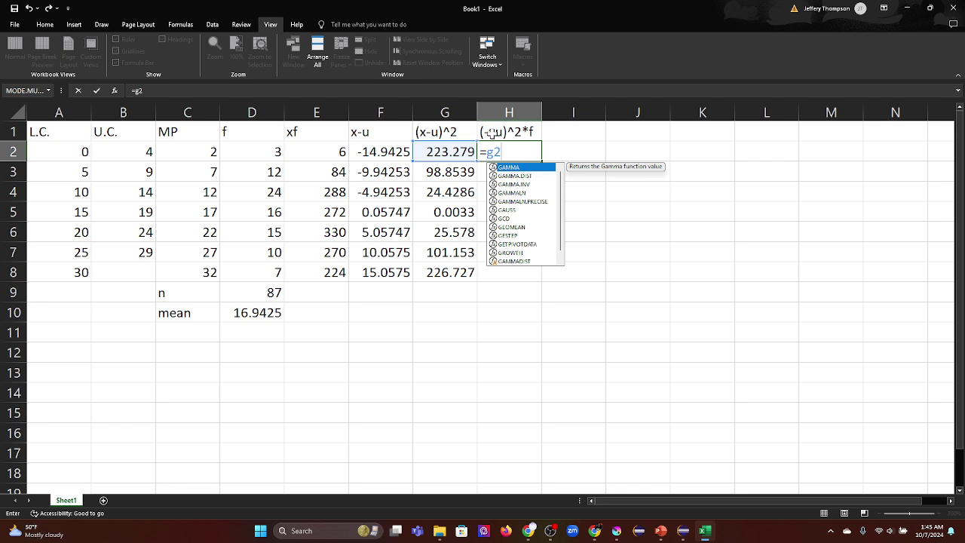
text(*d2)
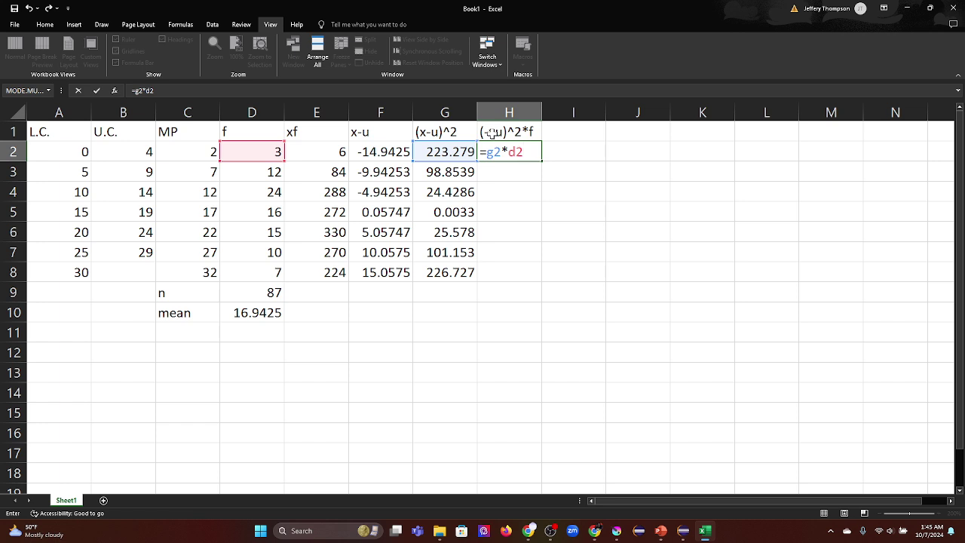
key(Return)
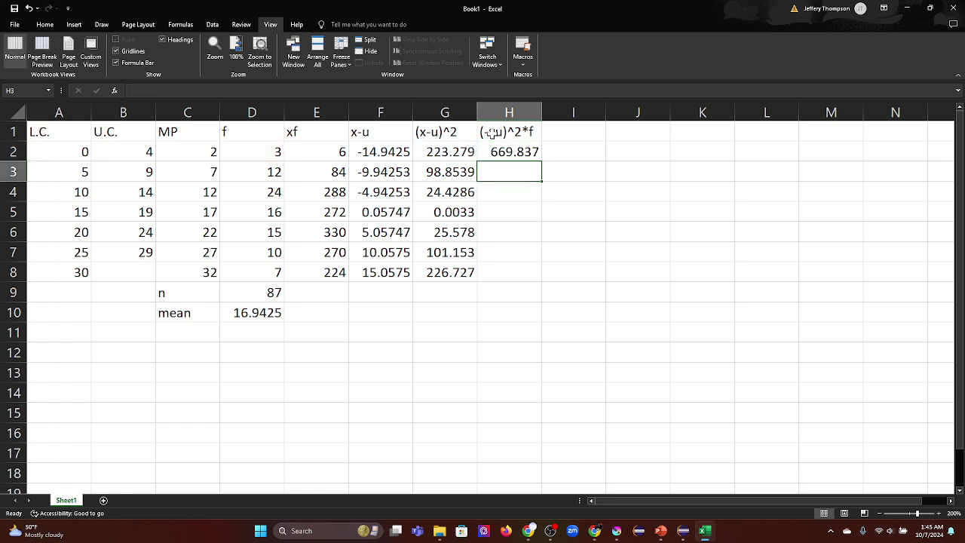
click(520, 155)
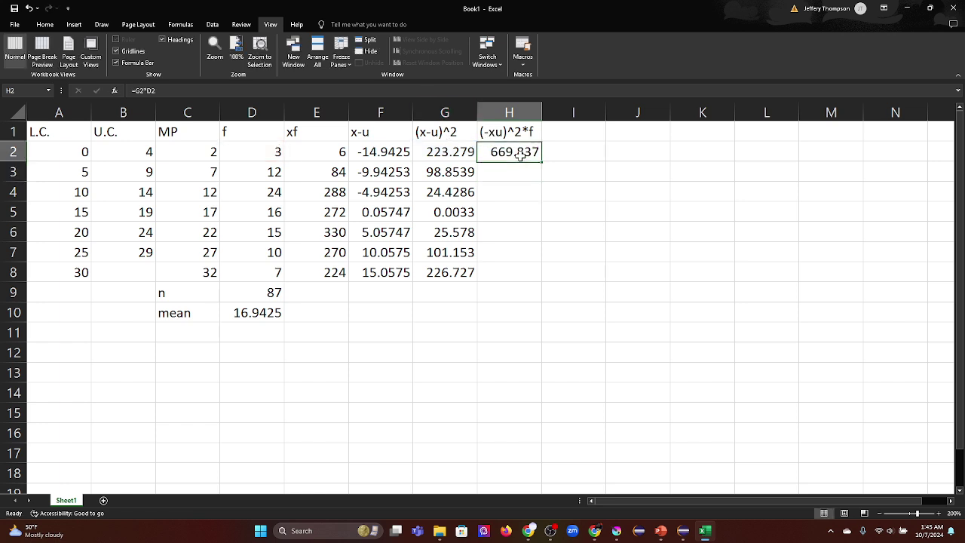
drag(539, 181, 534, 277)
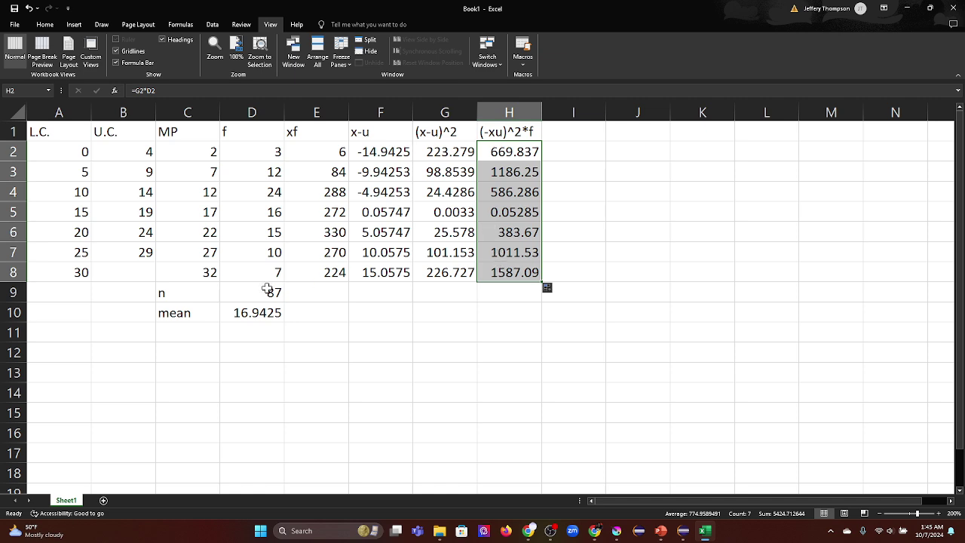
Enter the label stdev in cell C11 below the mean label.
click(197, 332)
text(stdev)
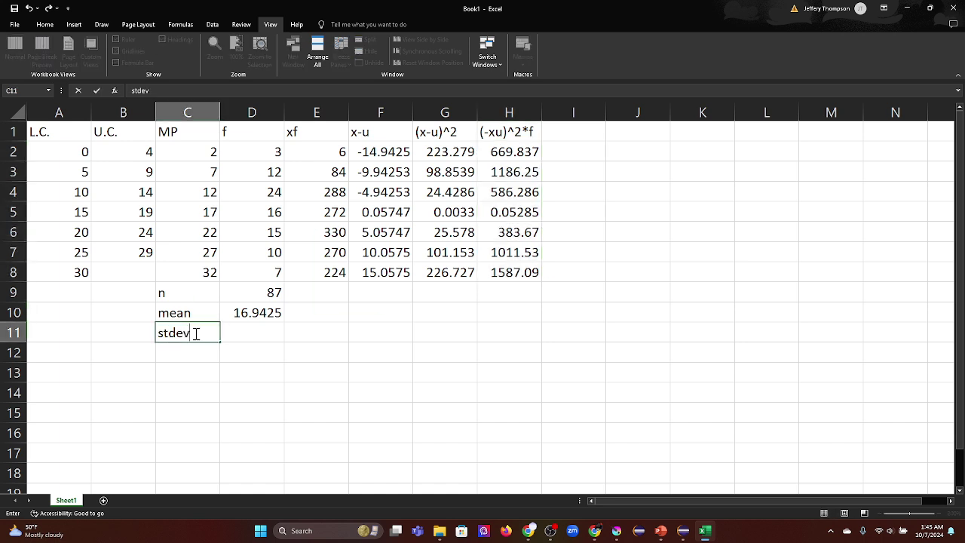
key(Tab)
Divide the sum of the weighted squared deviations by n minus 1 in cell D11 with =sum(h2:h8)/($d$9-1).
text(=)
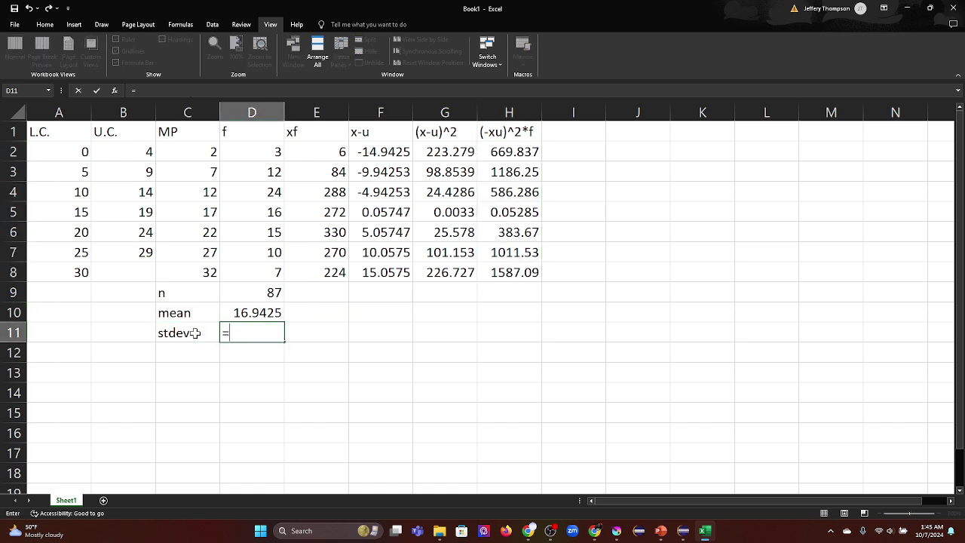
text(sum()
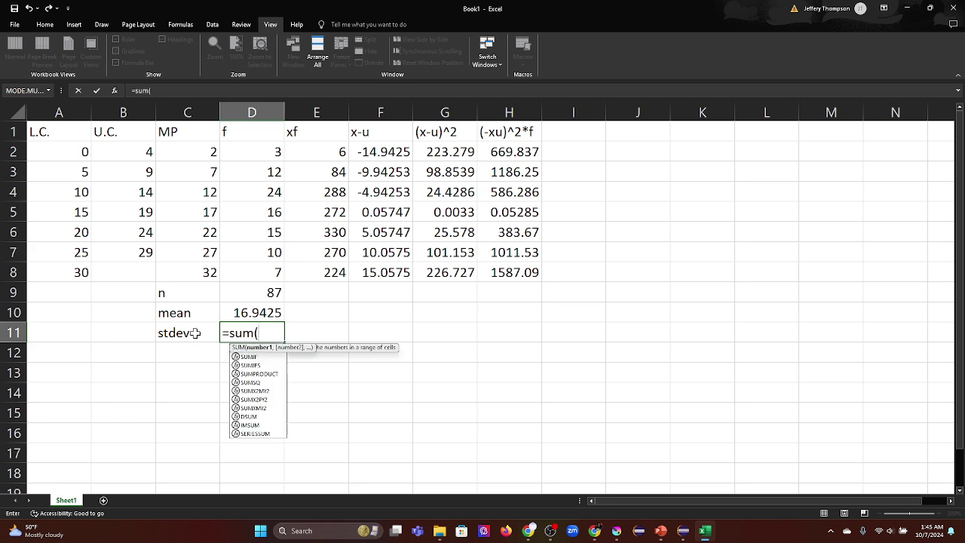
text(h2:h)
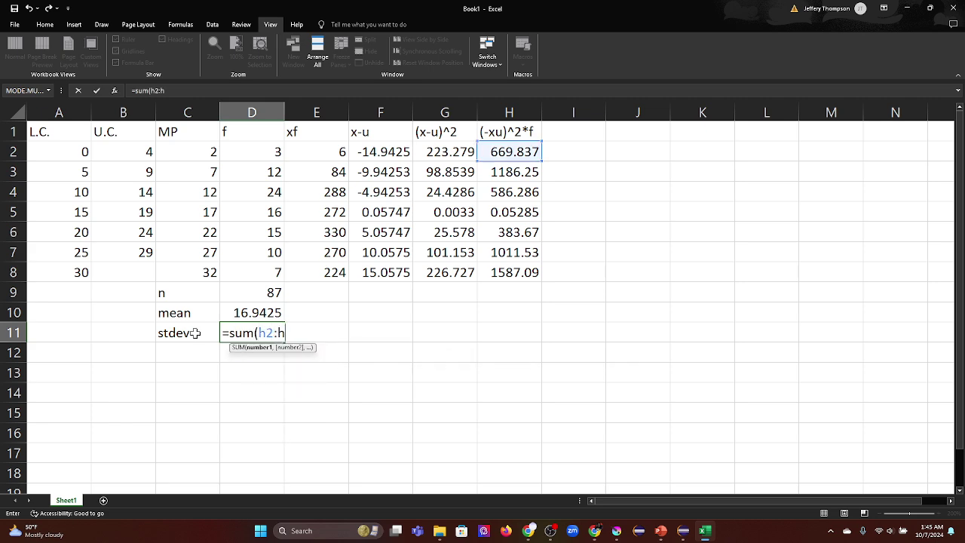
text(8)
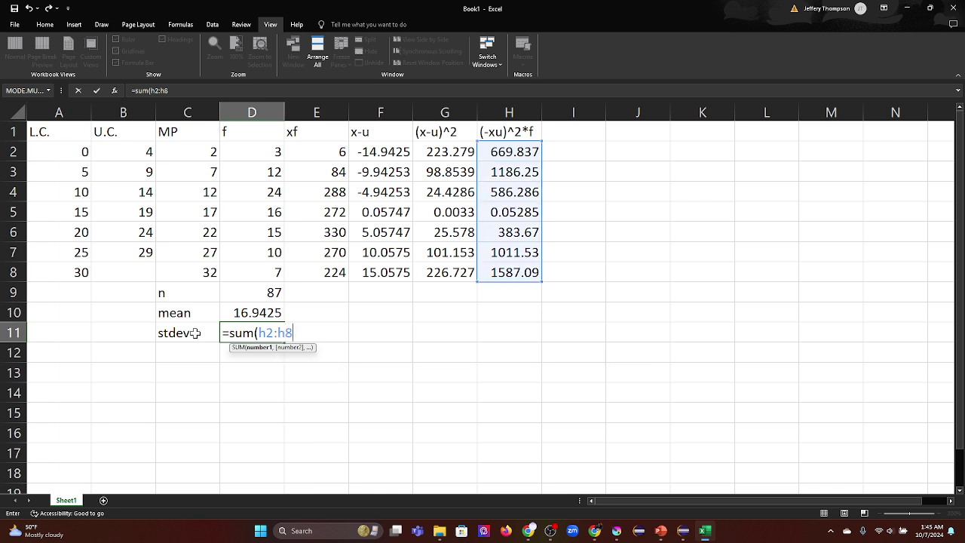
text()/)
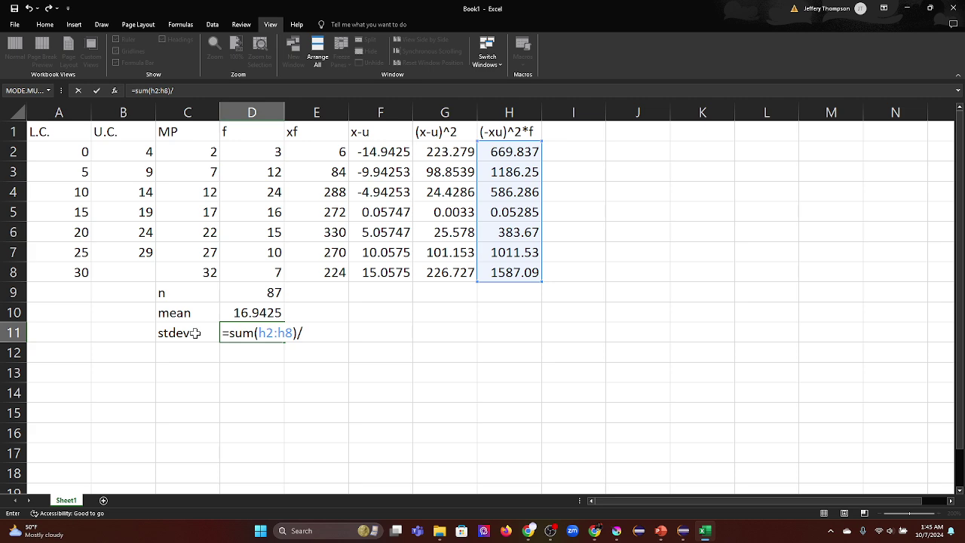
text(($d$)
text(9)
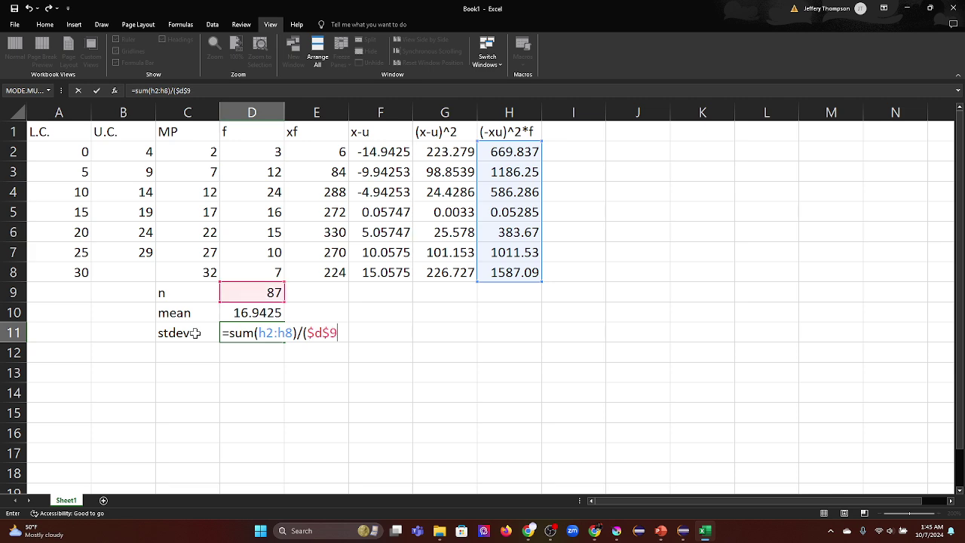
text(-1))
key(Return)
key(Left)
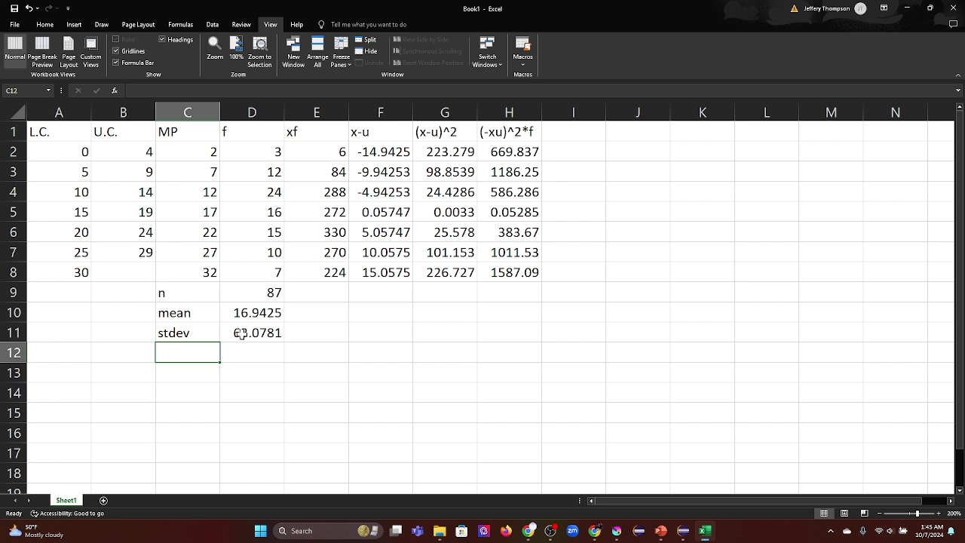
Replace the label in cell C11 with var and enter the label stdev in cell C12.
click(240, 334)
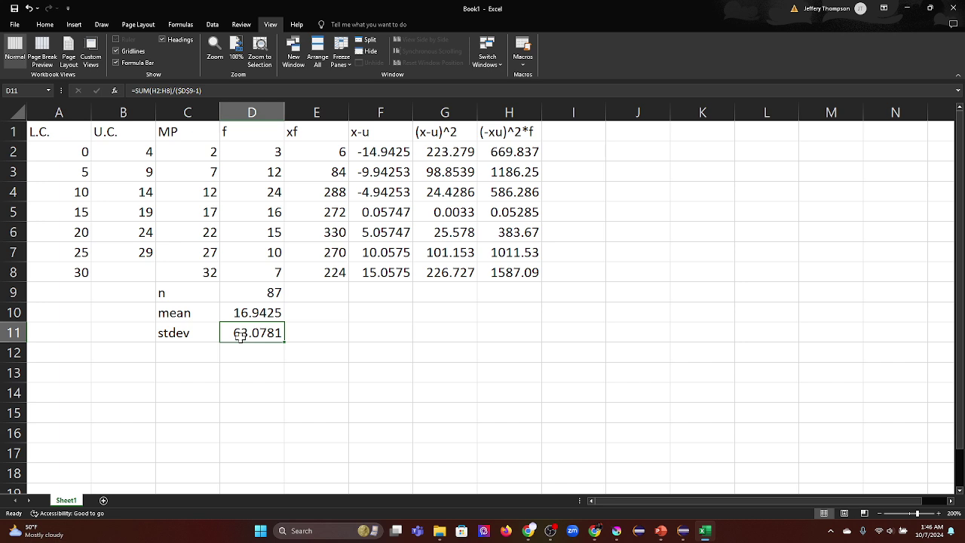
click(368, 152)
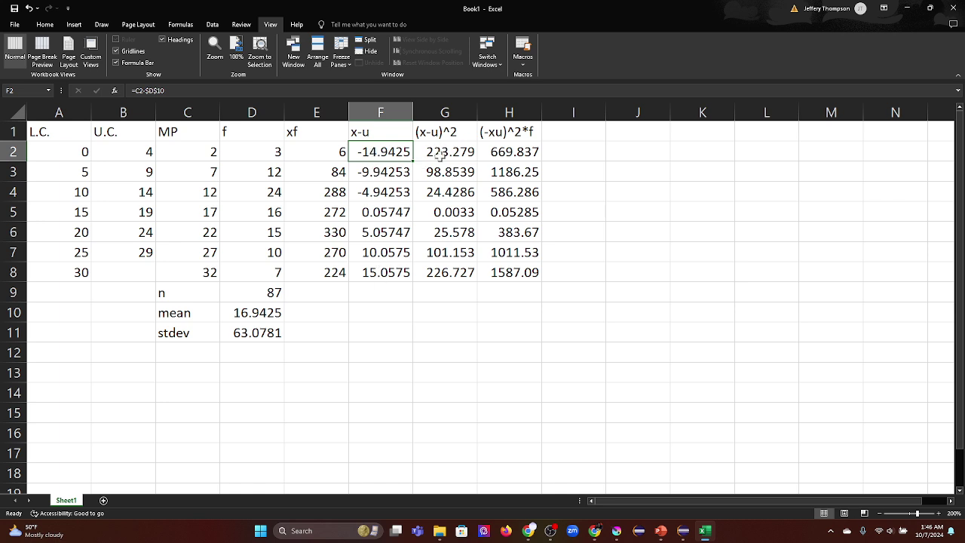
click(224, 338)
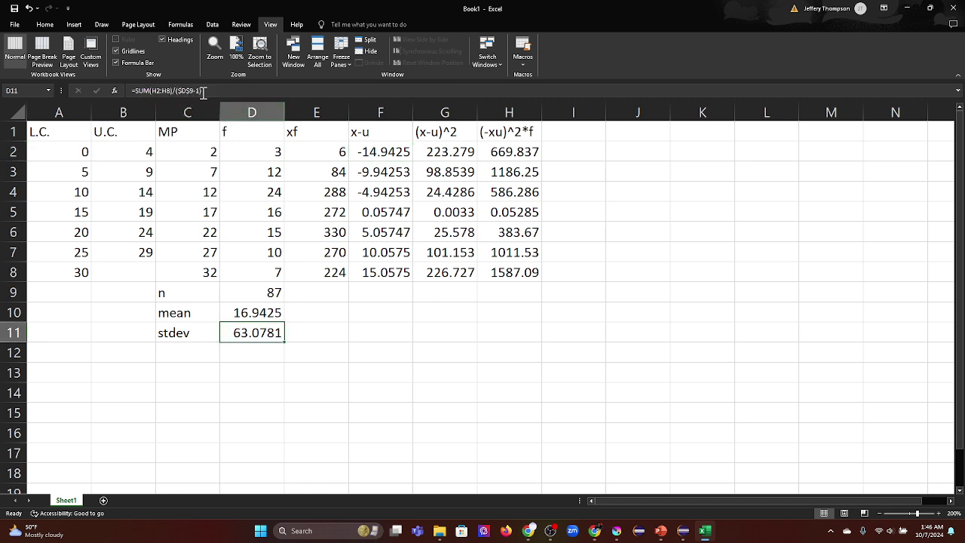
click(196, 335)
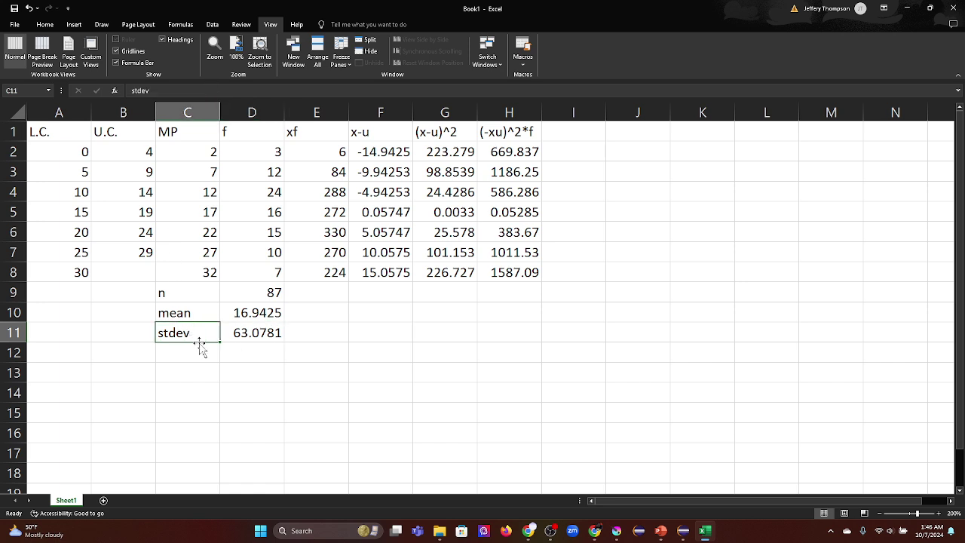
key(BackSpace)
text(var)
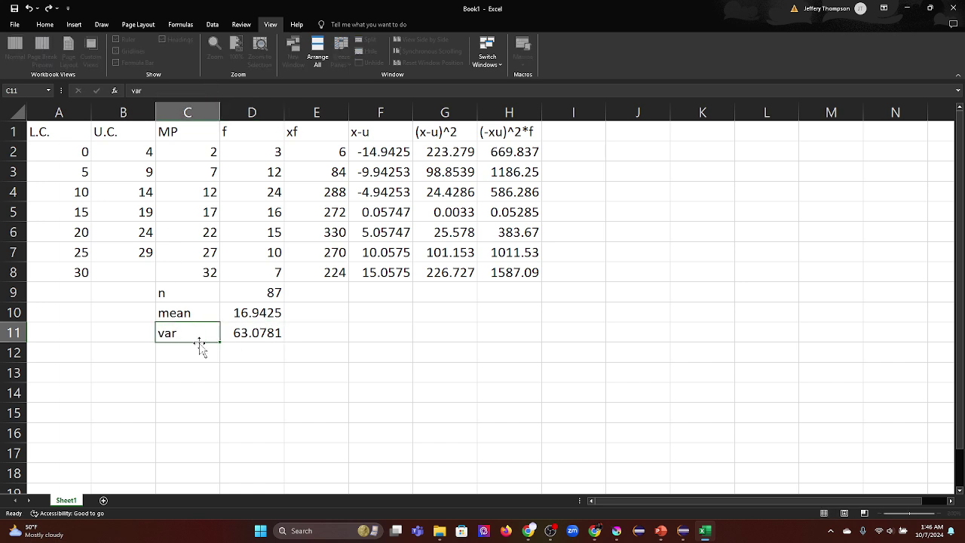
key(Return)
text(stdev)
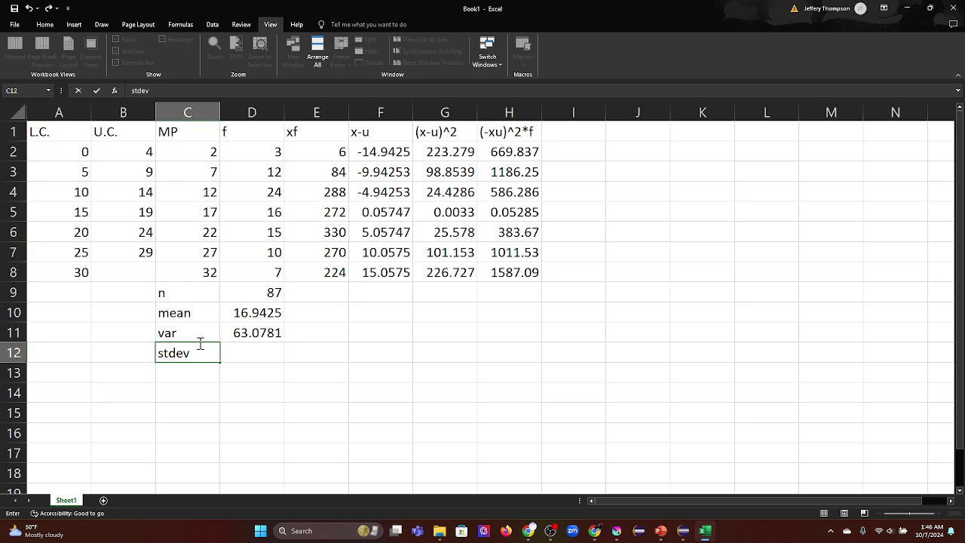
key(Tab)
Try to calculate the standard deviation in cell D12 with the formula =sqrt($d$12).
text(=sqrt)
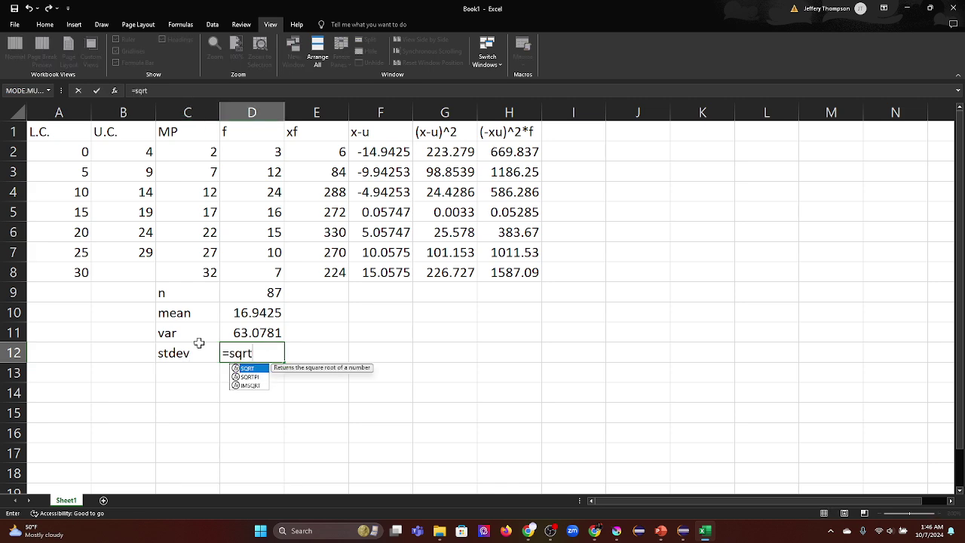
text(()
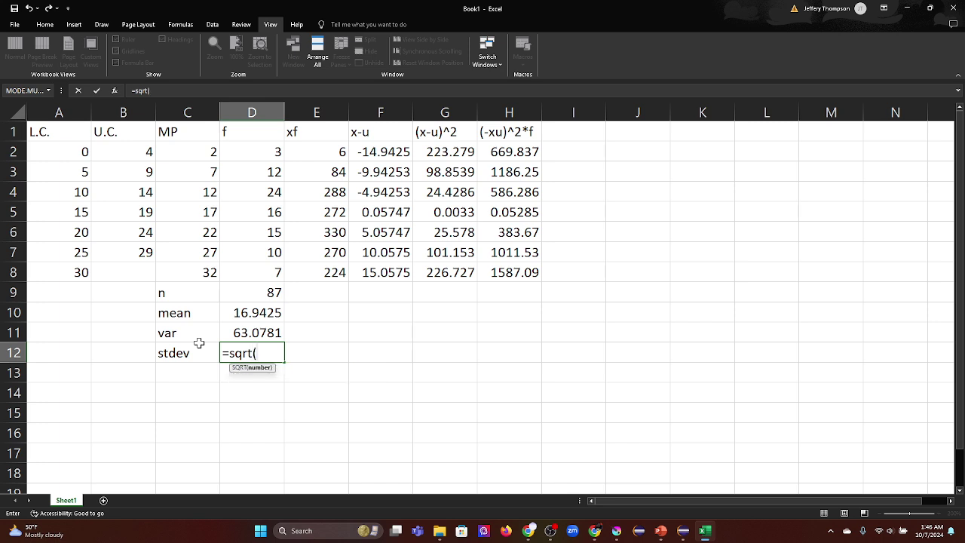
text($d$12))
key(Return)
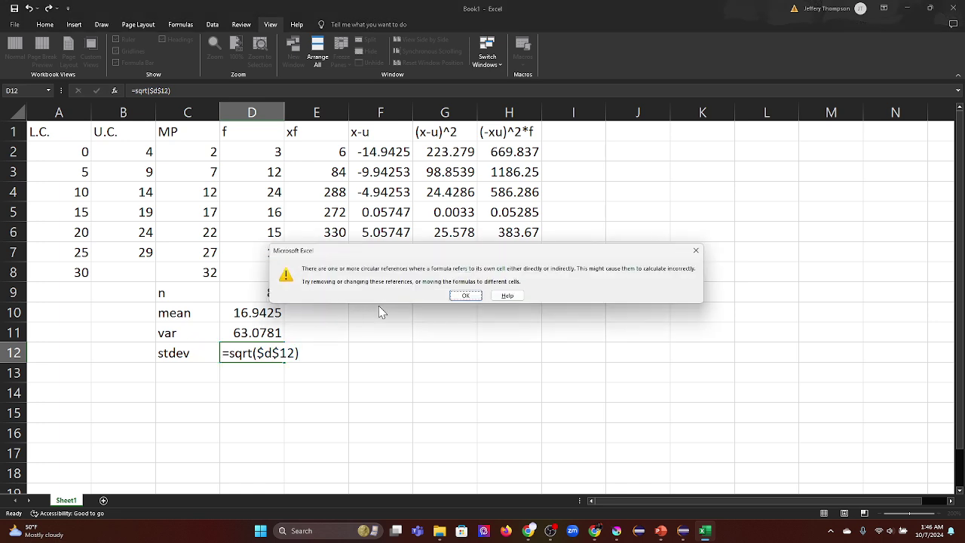
click(465, 296)
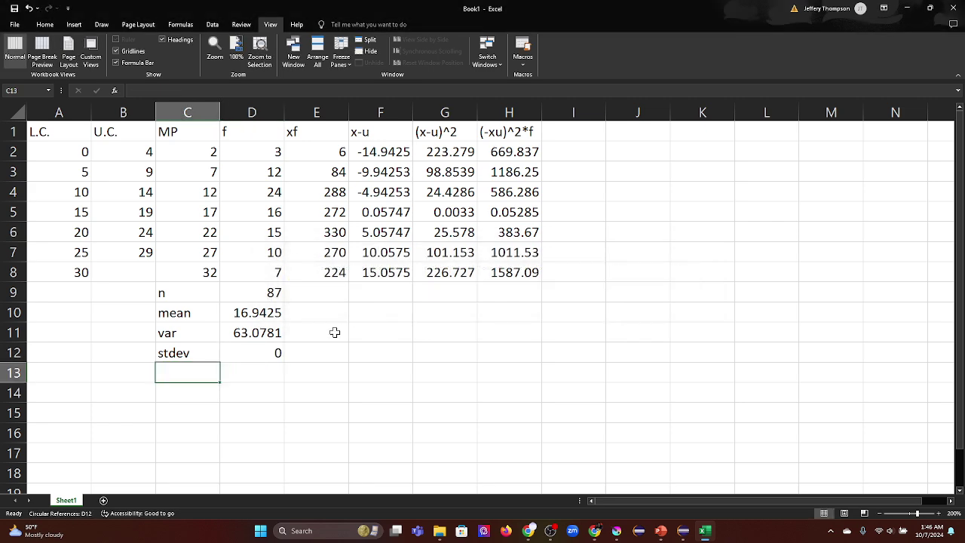
Correct the standard deviation formula in cell D12 to =SQRT($D$11) so it refers to the variance.
click(253, 353)
click(169, 91)
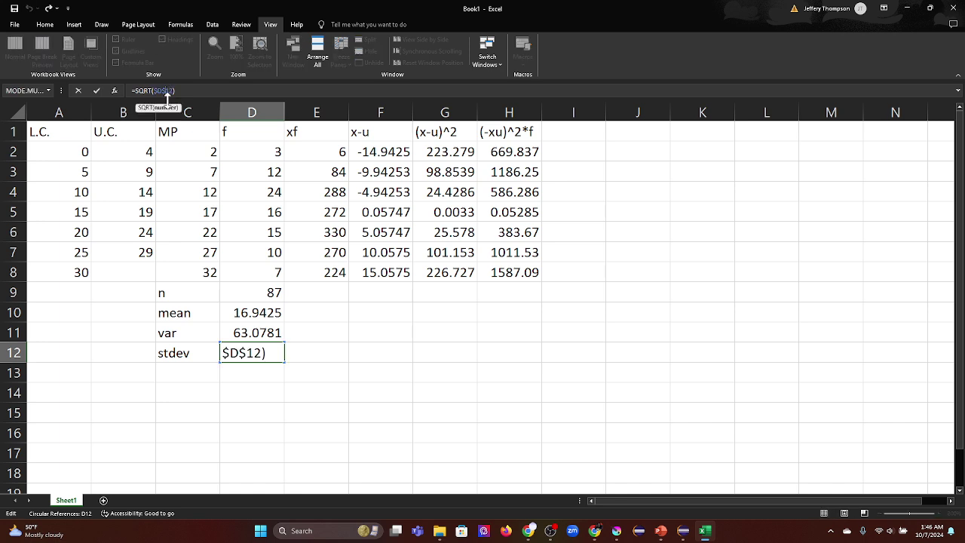
key(BackSpace)
text(1)
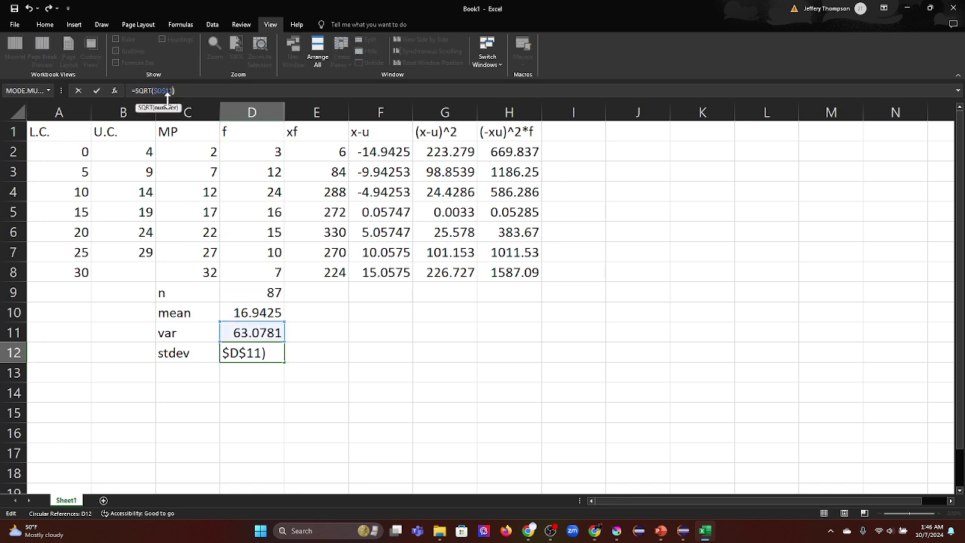
key(Return)
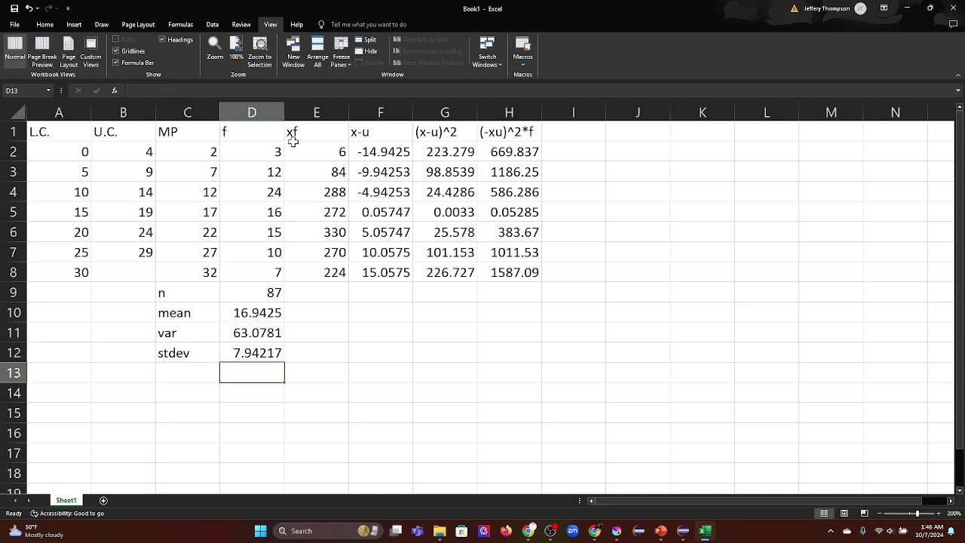